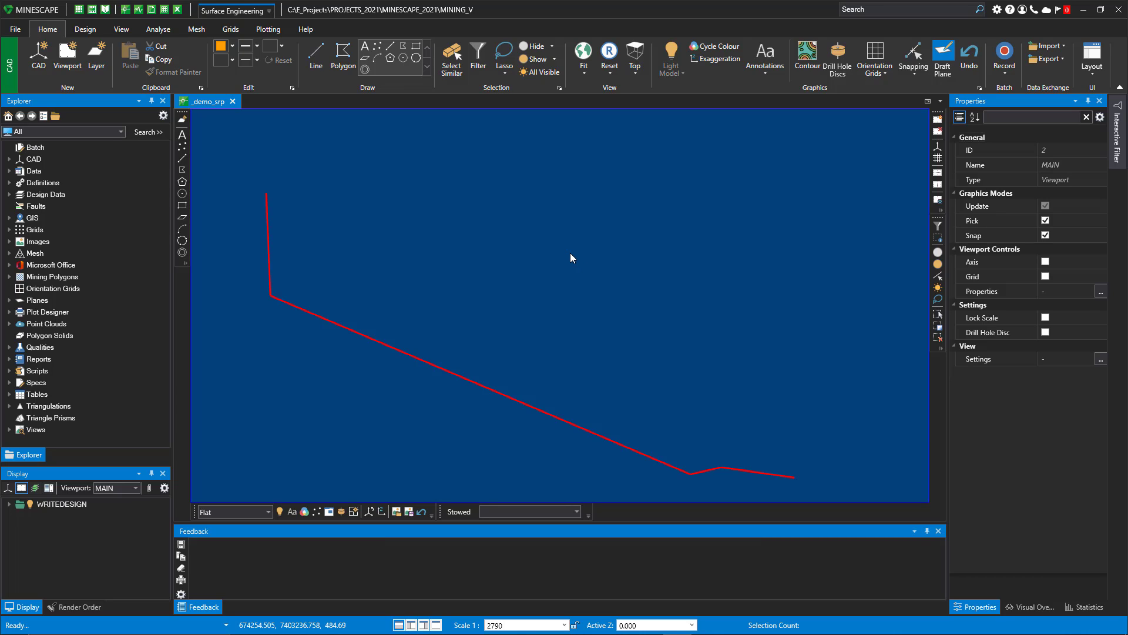
# - Draw an open four-point line string above the red line
pyautogui.moveTo(524, 235); pyautogui.dragTo(521, 232, button='middle')
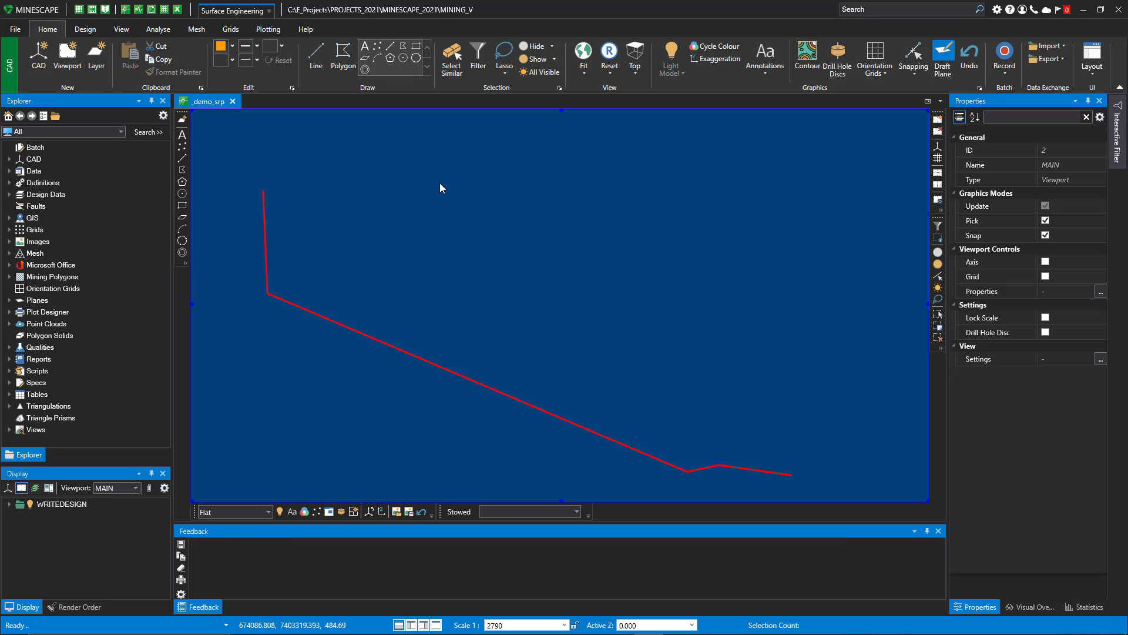
pyautogui.moveTo(427, 227); pyautogui.dragTo(432, 222, button='middle')
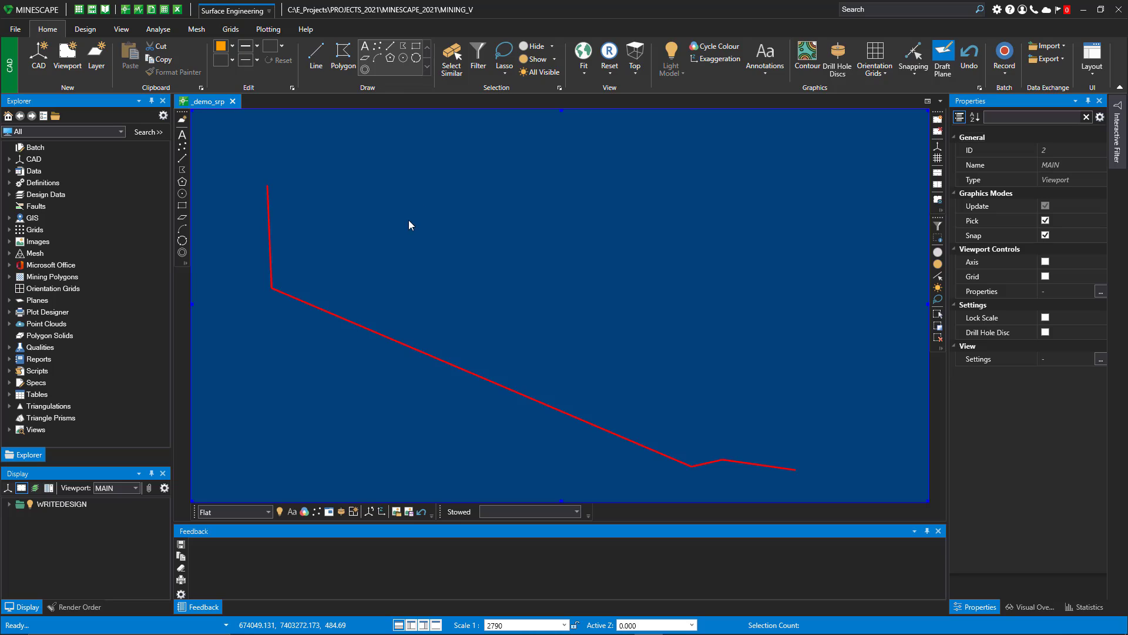
pyautogui.moveTo(422, 207); pyautogui.dragTo(423, 212, button='middle')
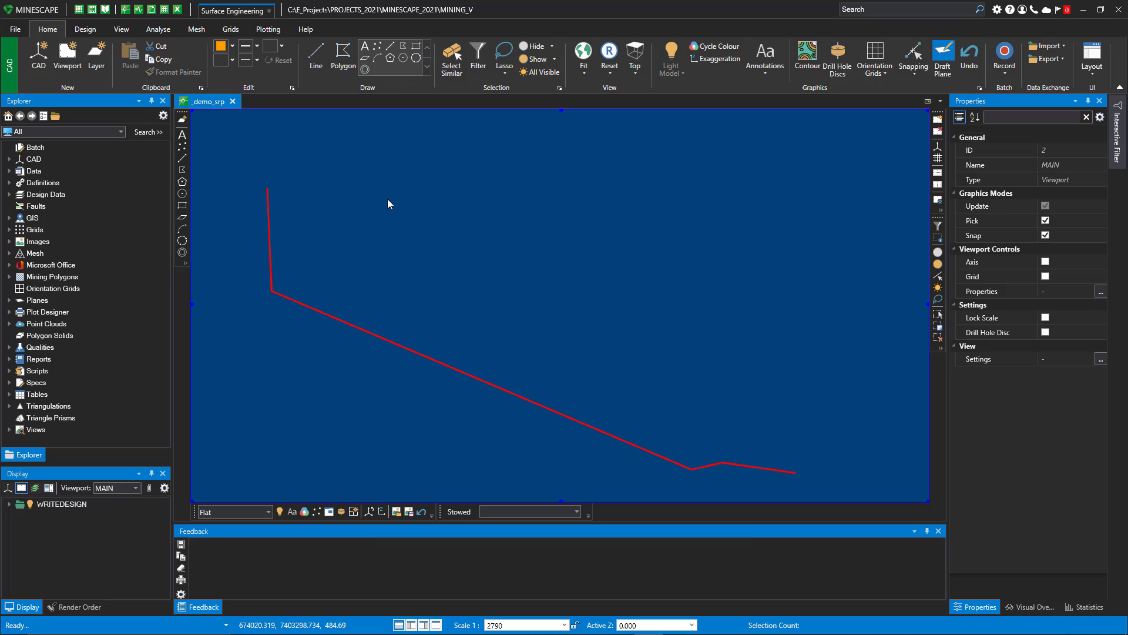
pyautogui.press('l')
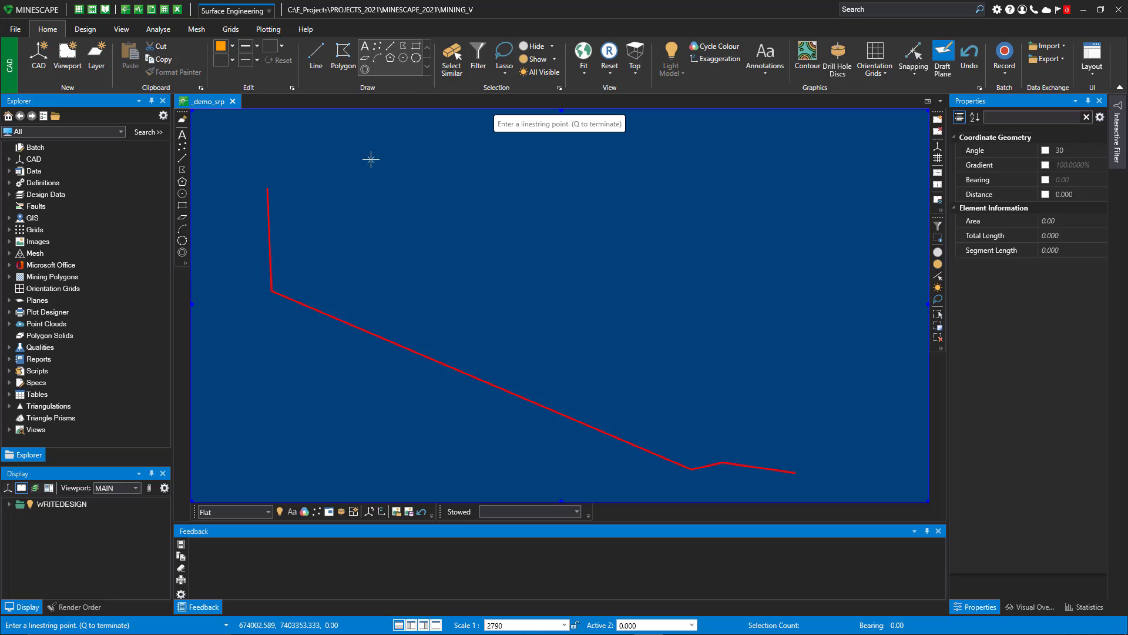
pyautogui.click(354, 195)
pyautogui.click(463, 155)
pyautogui.click(534, 218)
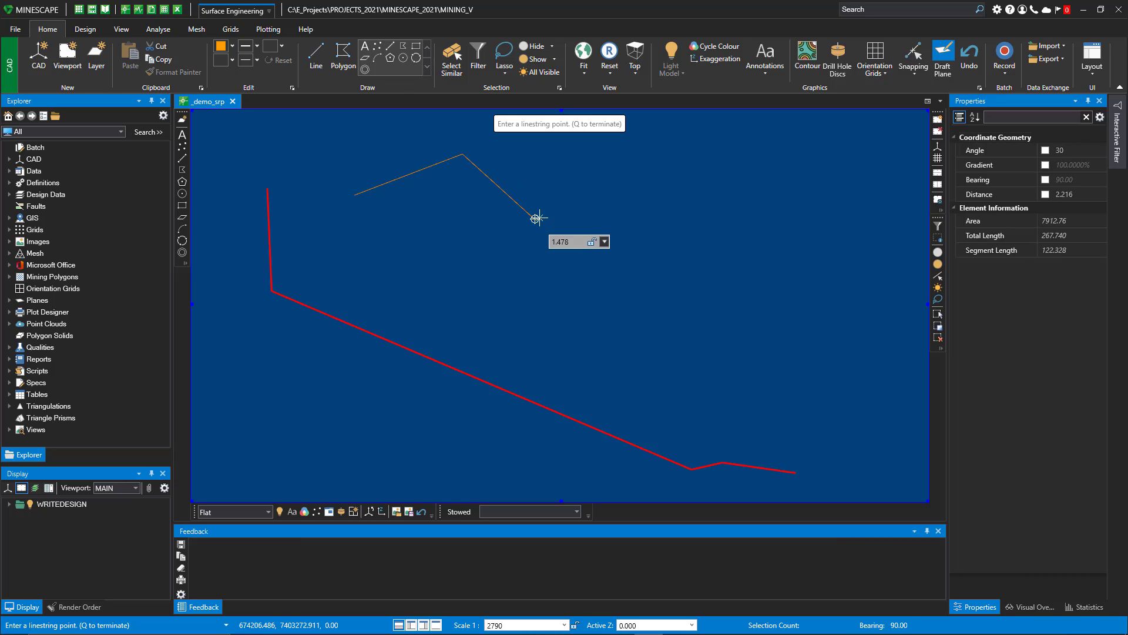
pyautogui.click(590, 194)
pyautogui.press('q')
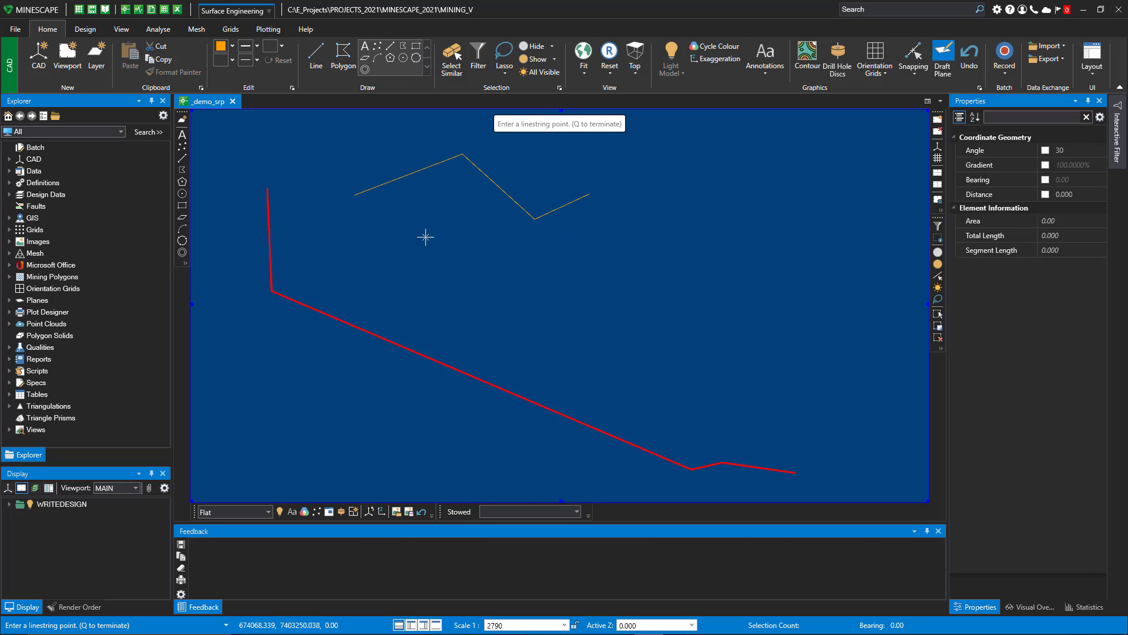
pyautogui.press('Escape')
# - Draw a tilted four-sided polygon below the new line string
pyautogui.press('p')
pyautogui.click(405, 254)
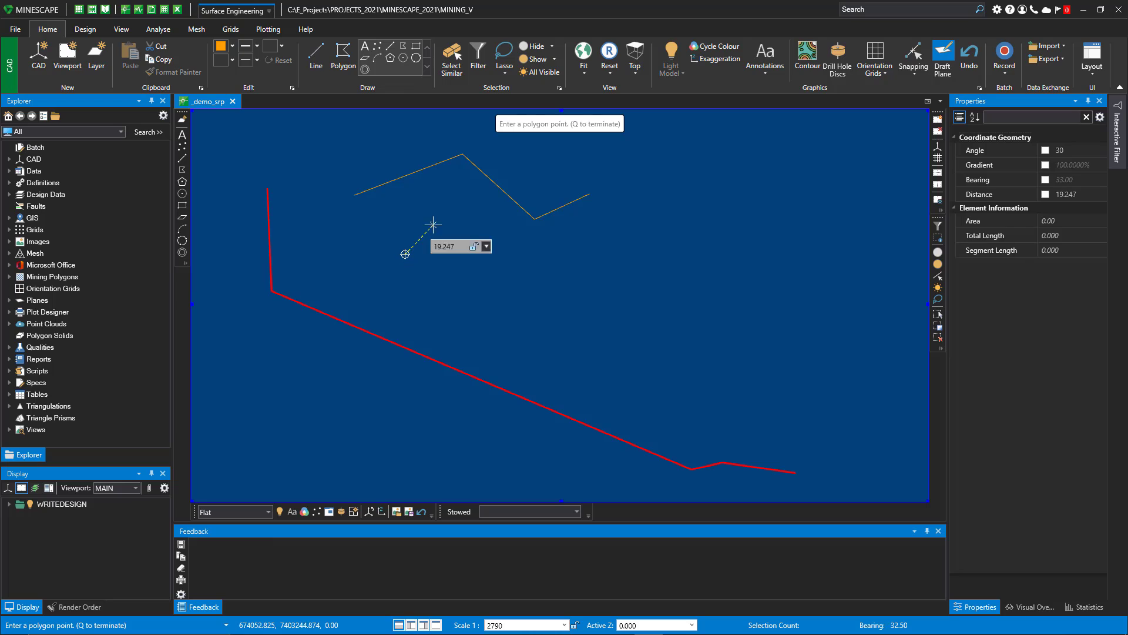
pyautogui.click(537, 246)
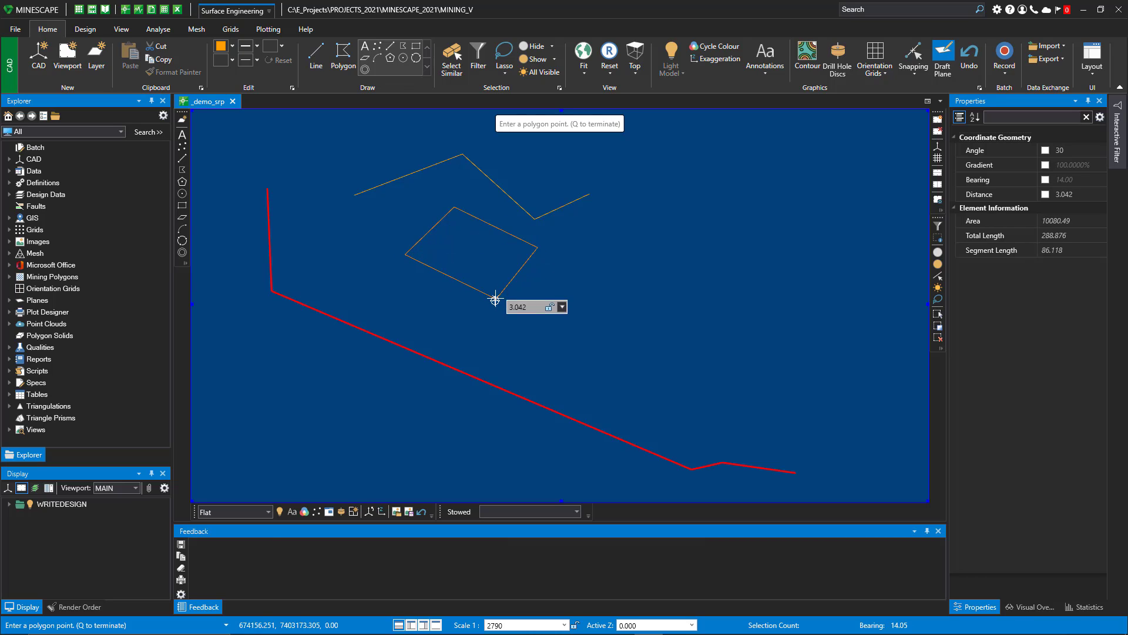
pyautogui.click(493, 297)
pyautogui.press('q')
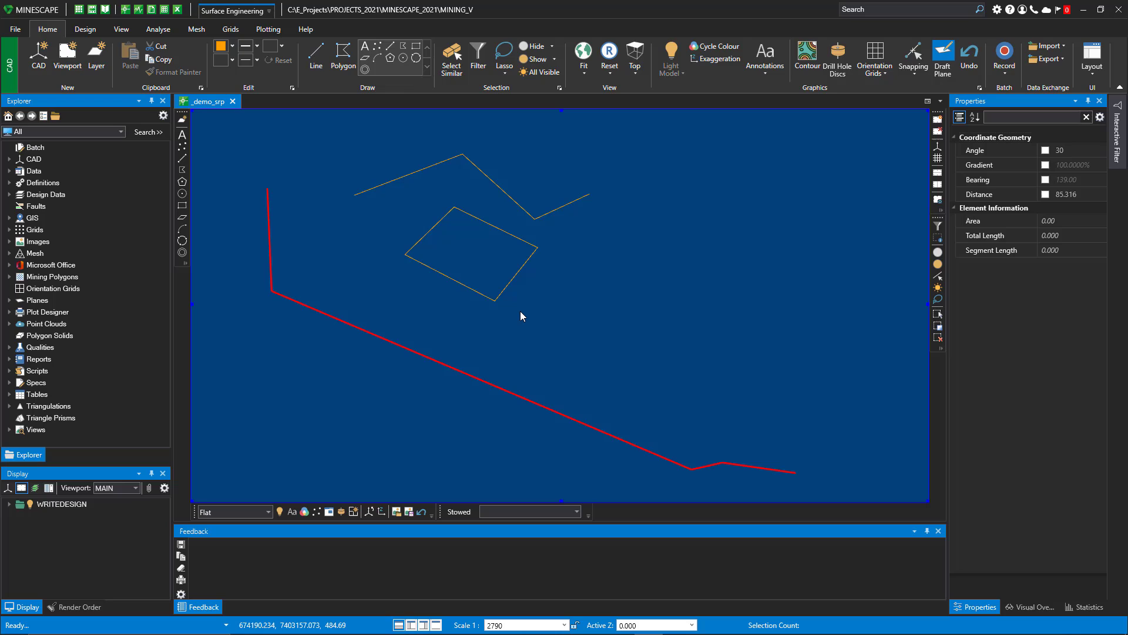
# - Draw a rectangle to the lower right of the polygon
pyautogui.press('r')
pyautogui.click(524, 324)
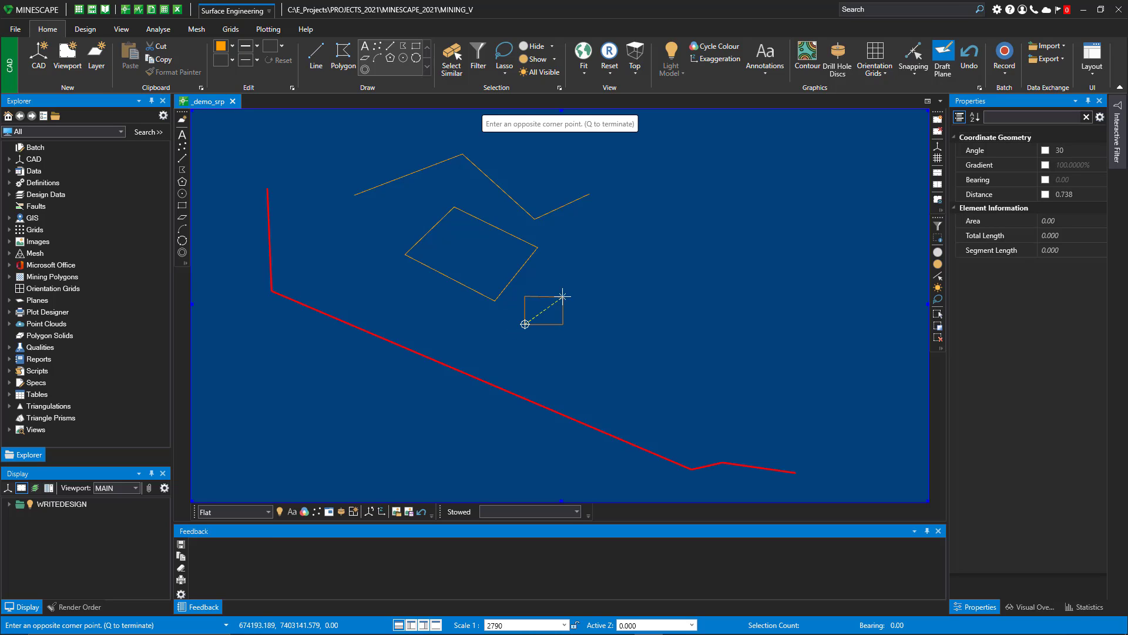
pyautogui.click(636, 264)
pyautogui.press('q')
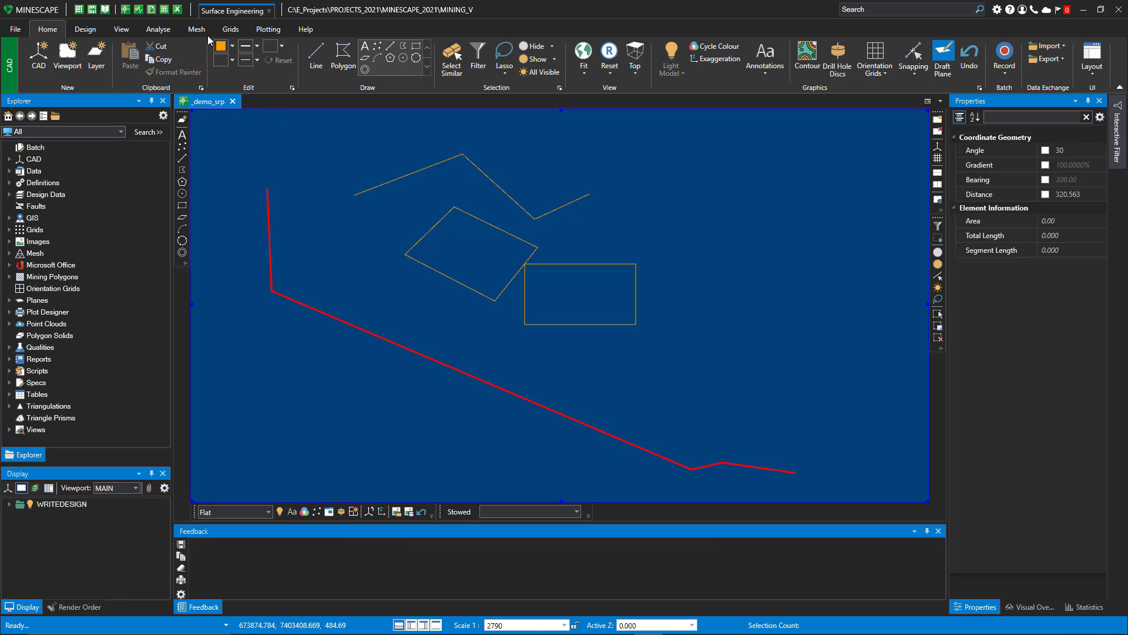
pyautogui.hotkey('ctrl', 'z')
pyautogui.hotkey('ctrl', 'z')
pyautogui.hotkey('ctrl', 'z')
pyautogui.hotkey('ctrl', 'z')
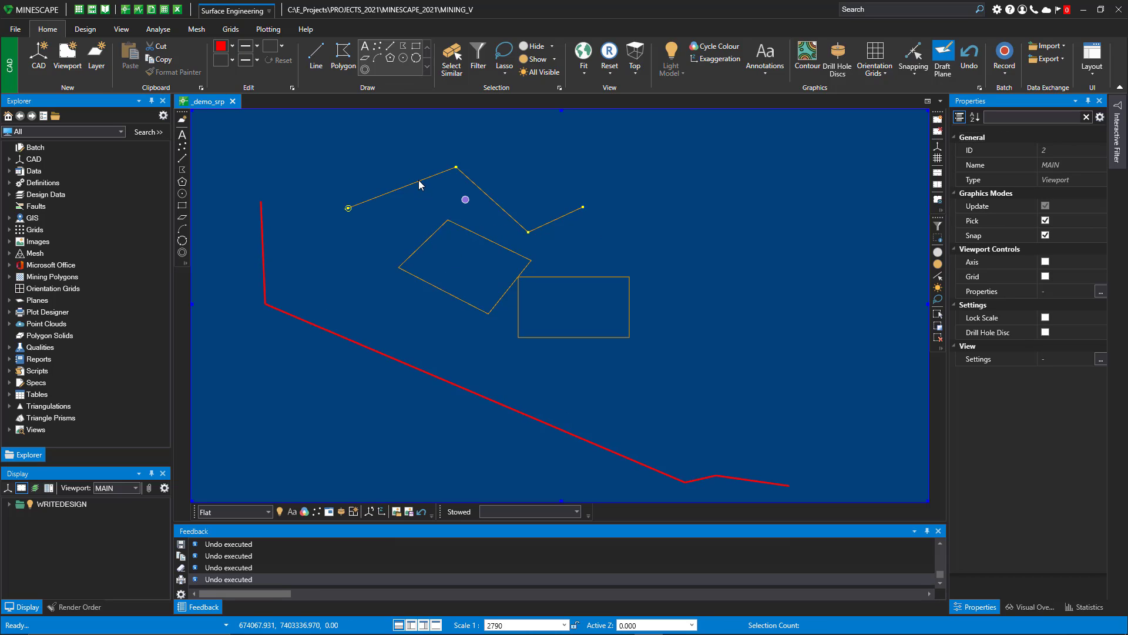
pyautogui.click(463, 197)
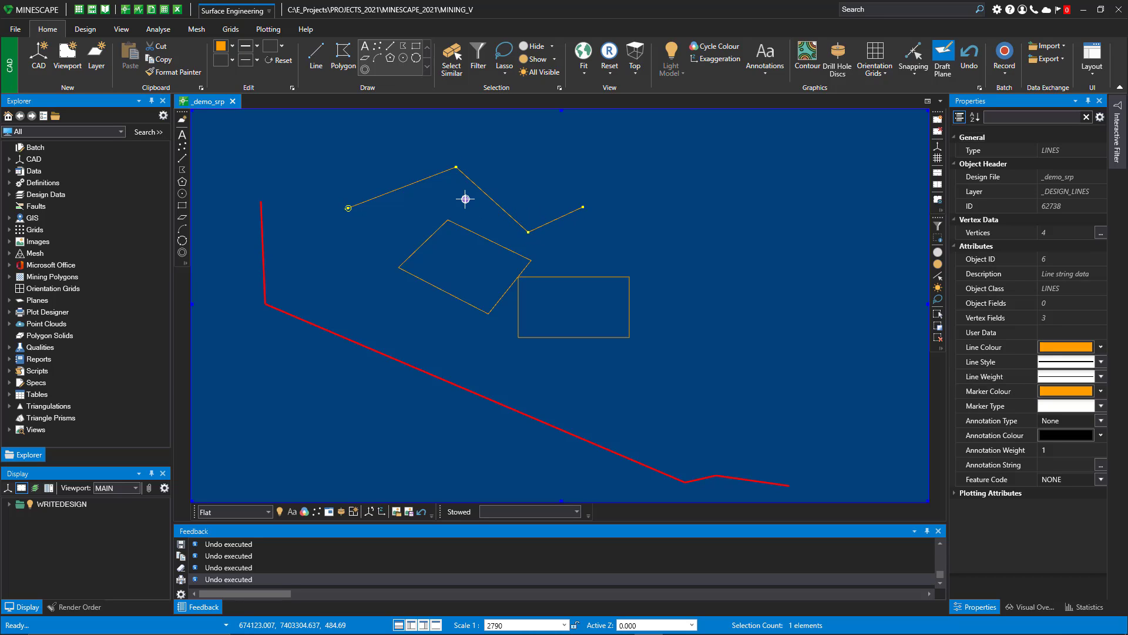
pyautogui.moveTo(466, 199)
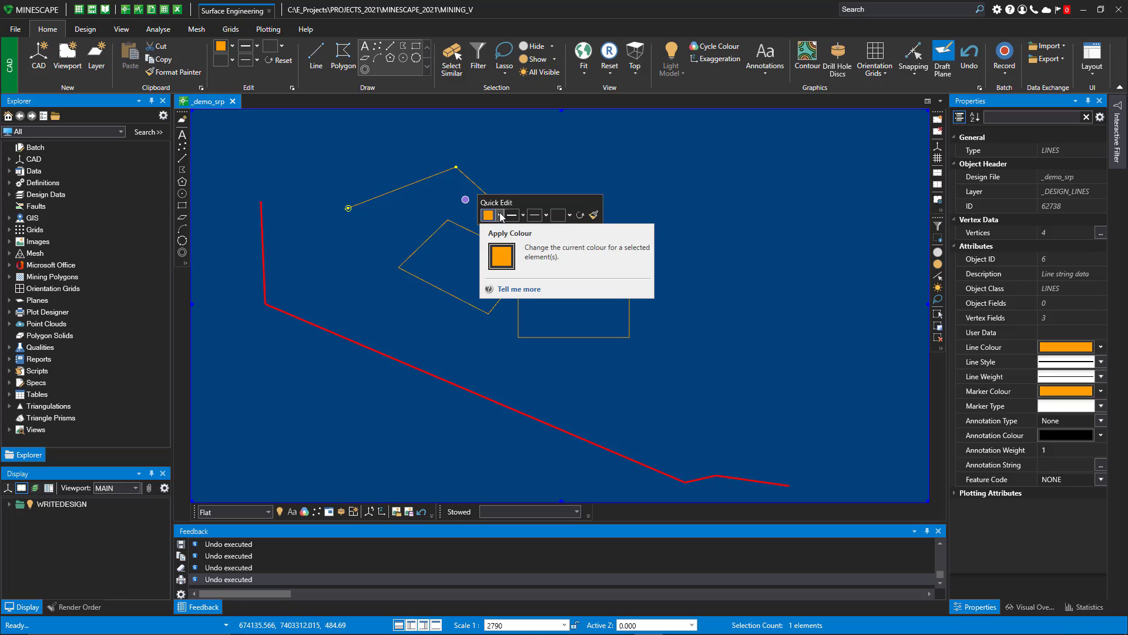
pyautogui.click(501, 215)
pyautogui.click(525, 215)
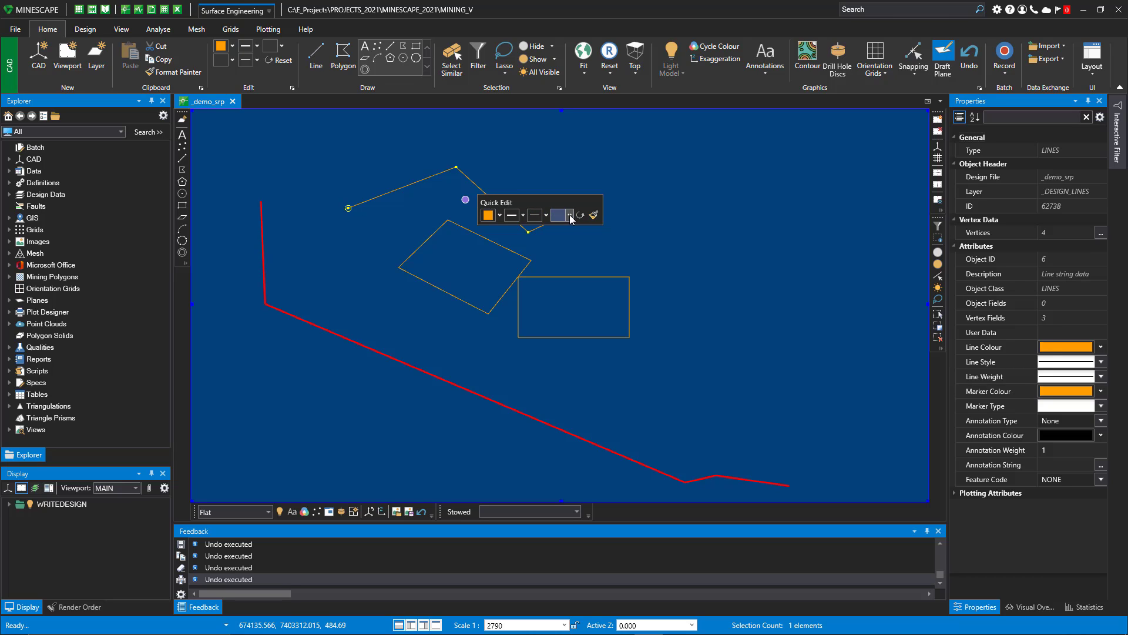
pyautogui.click(531, 185)
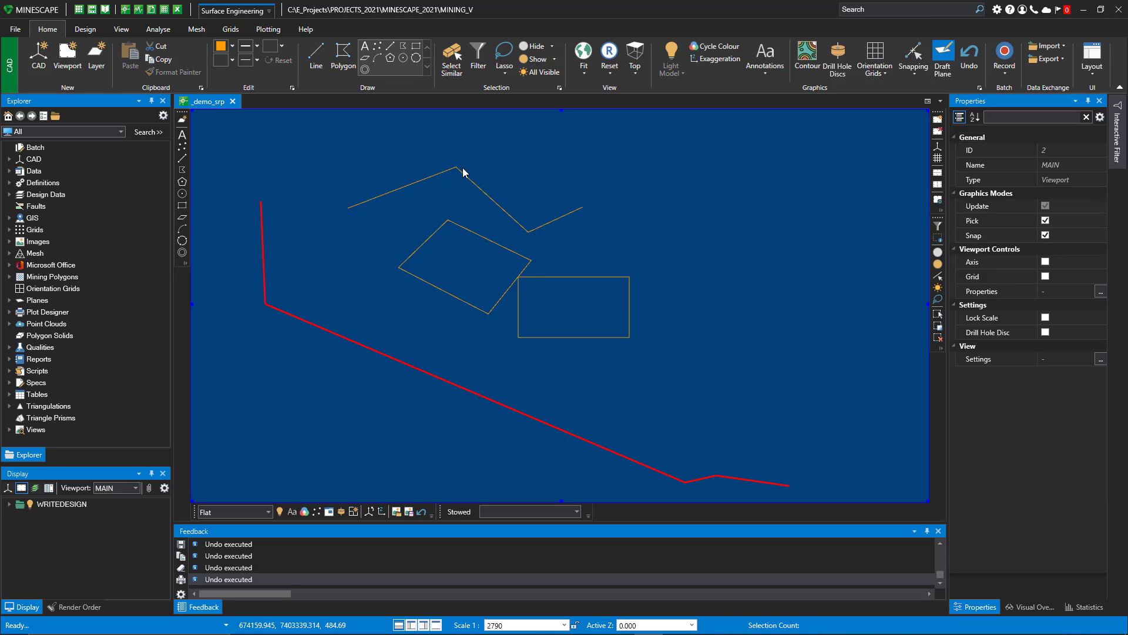
pyautogui.click(469, 231)
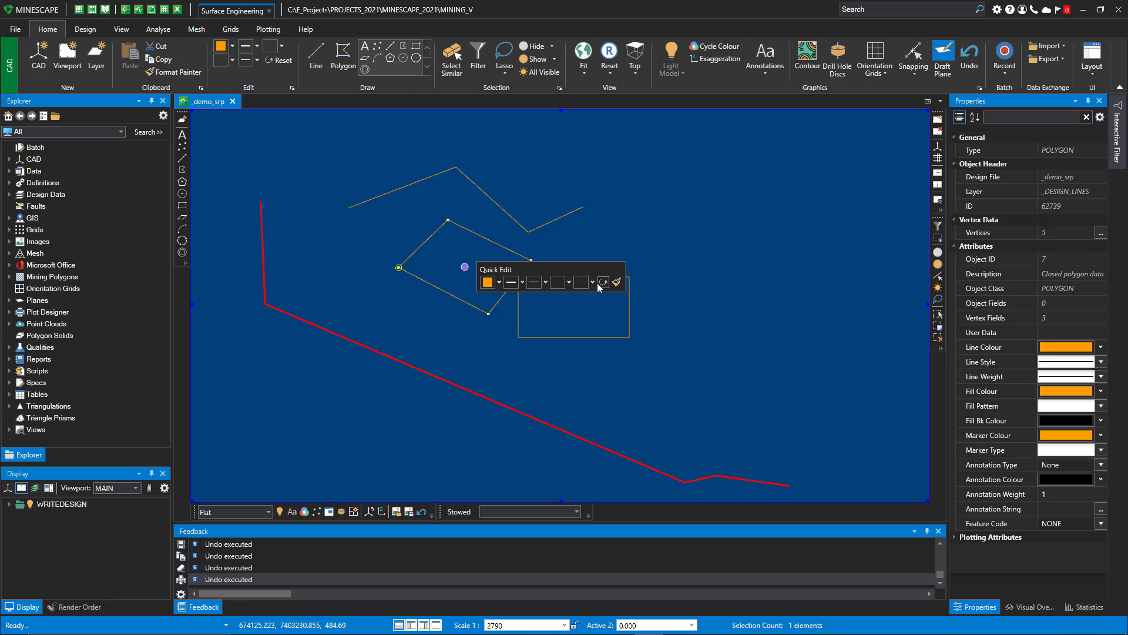
pyautogui.click(593, 282)
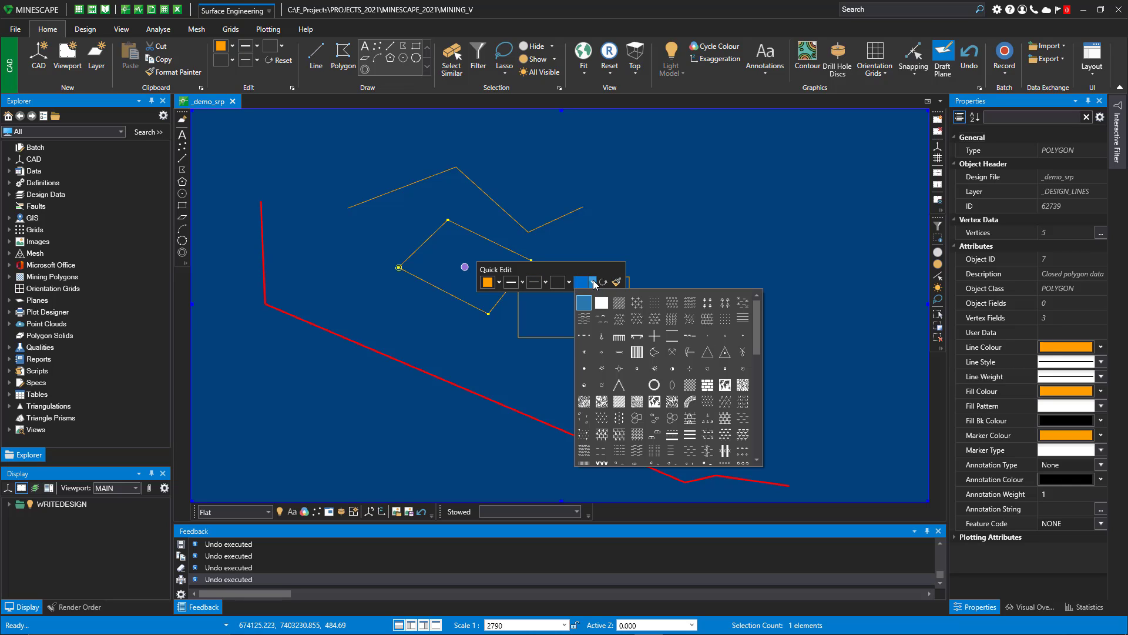
pyautogui.click(593, 283)
pyautogui.click(499, 283)
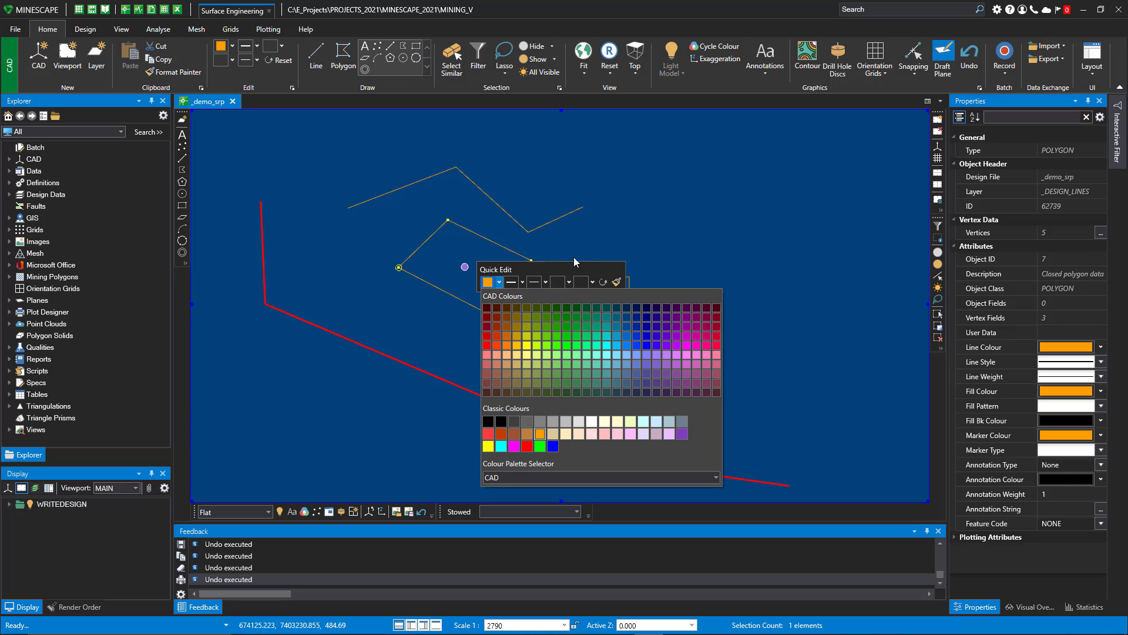
pyautogui.click(659, 233)
pyautogui.click(553, 339)
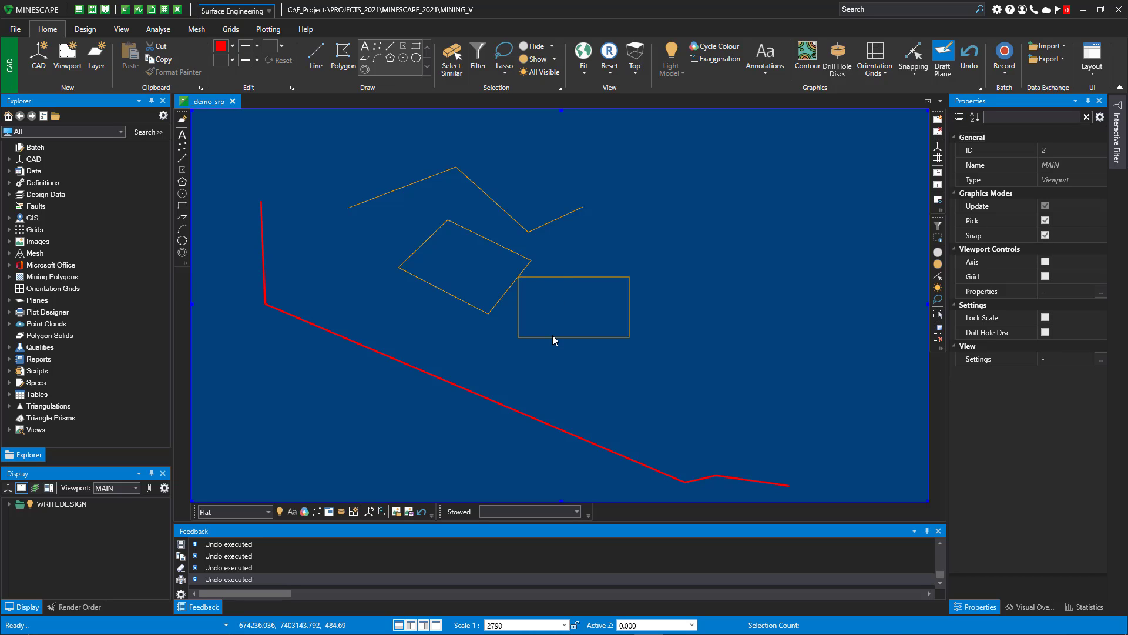
# - Give the rectangle the red line's colour and style, then select the upper line string
pyautogui.click(475, 394)
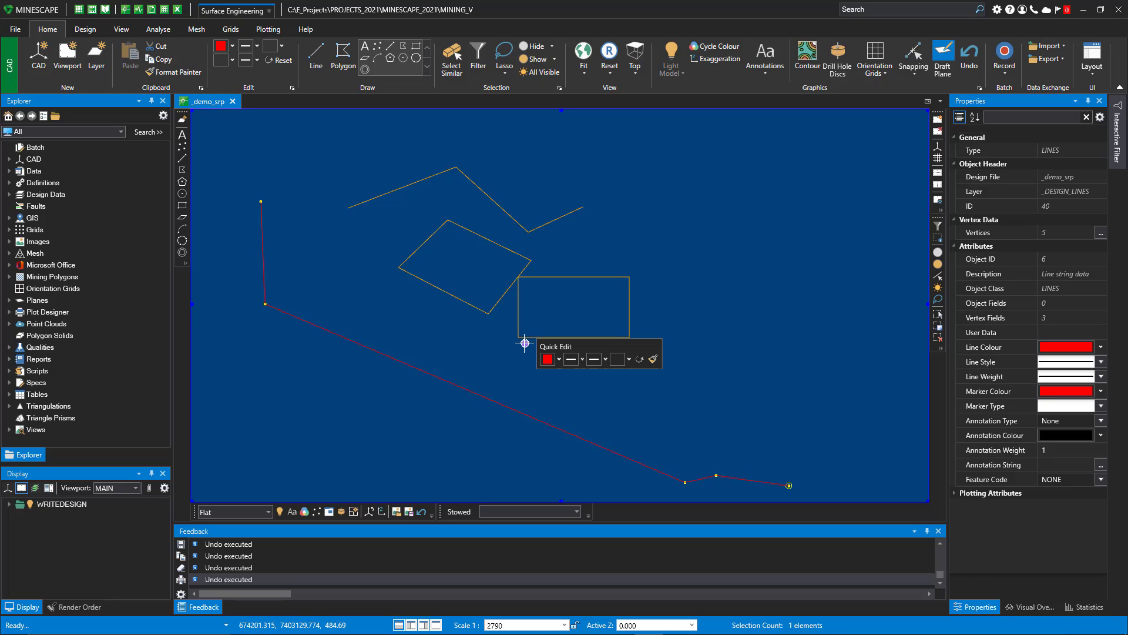
pyautogui.click(651, 359)
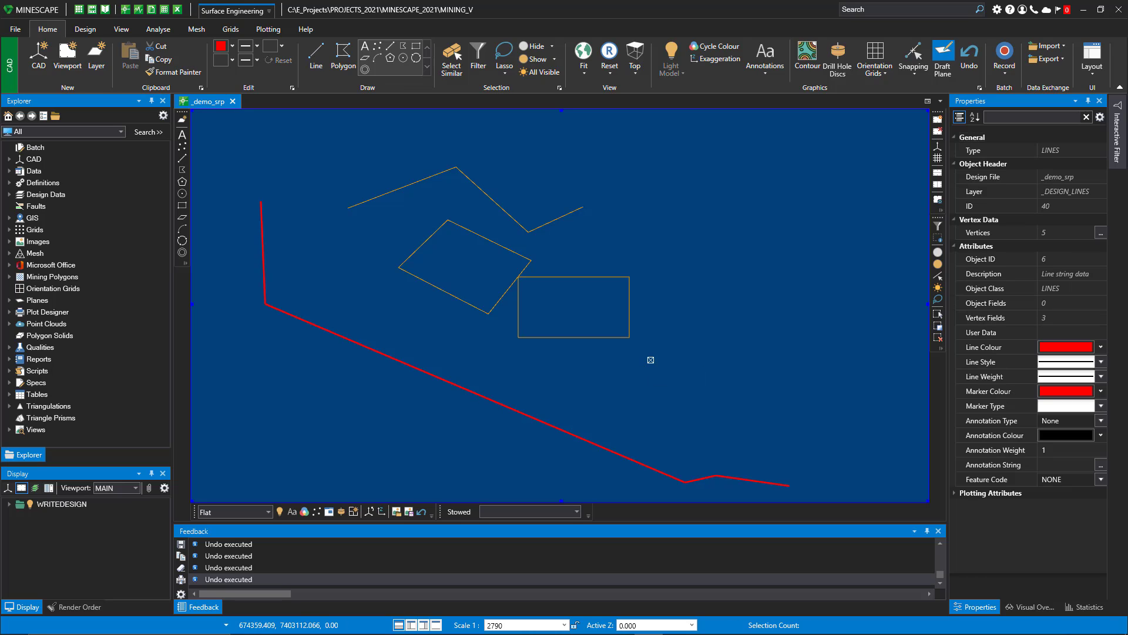
pyautogui.click(651, 360)
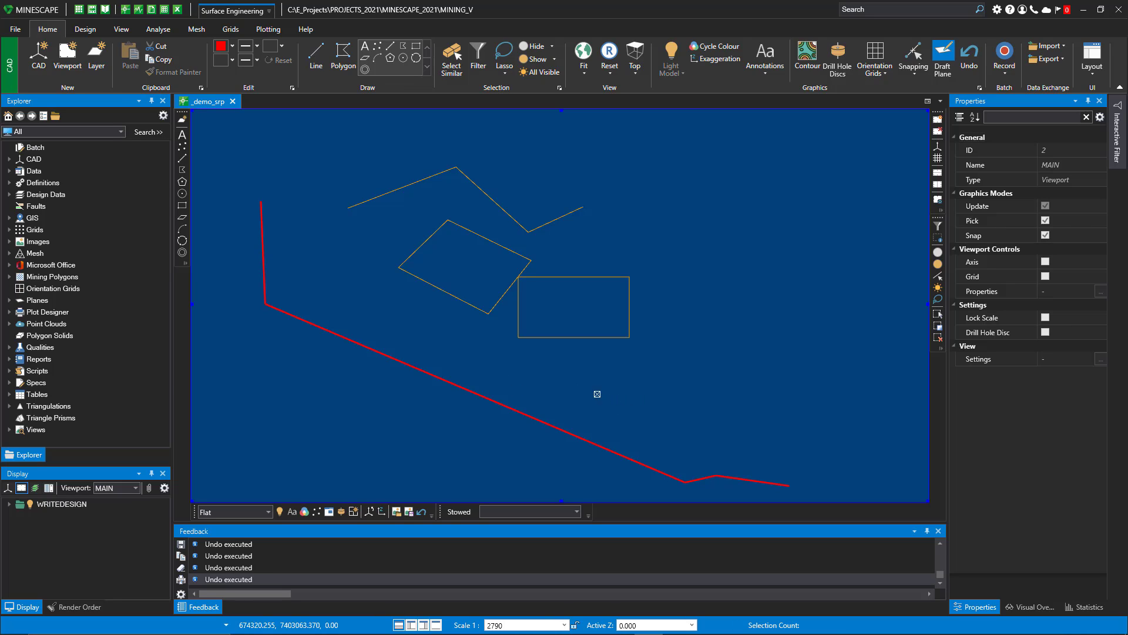
pyautogui.click(578, 337)
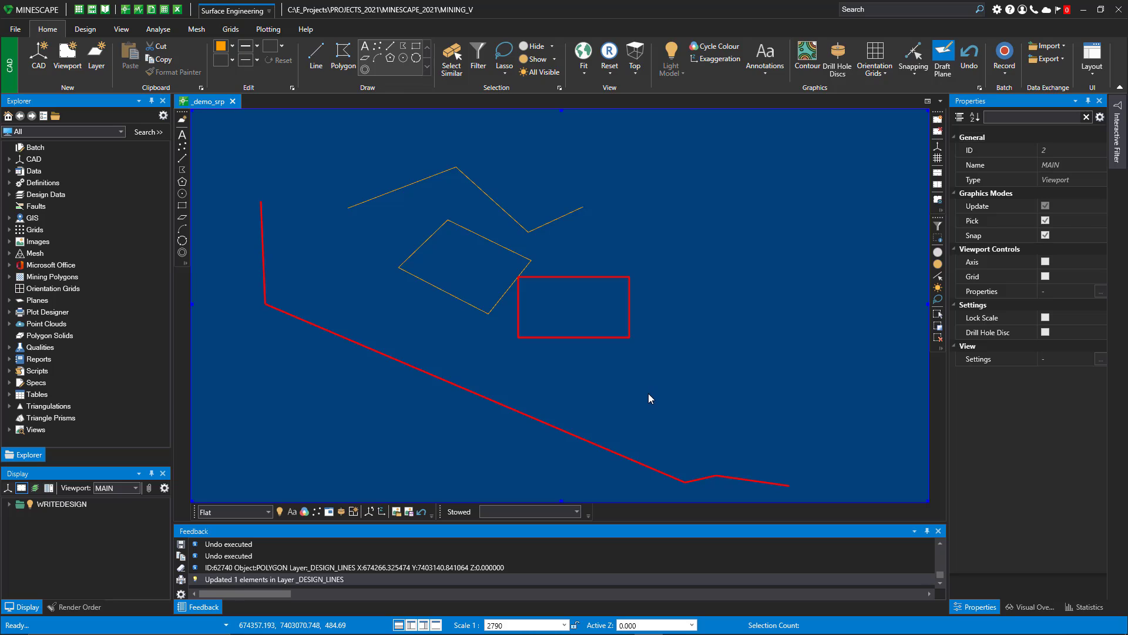
pyautogui.click(484, 194)
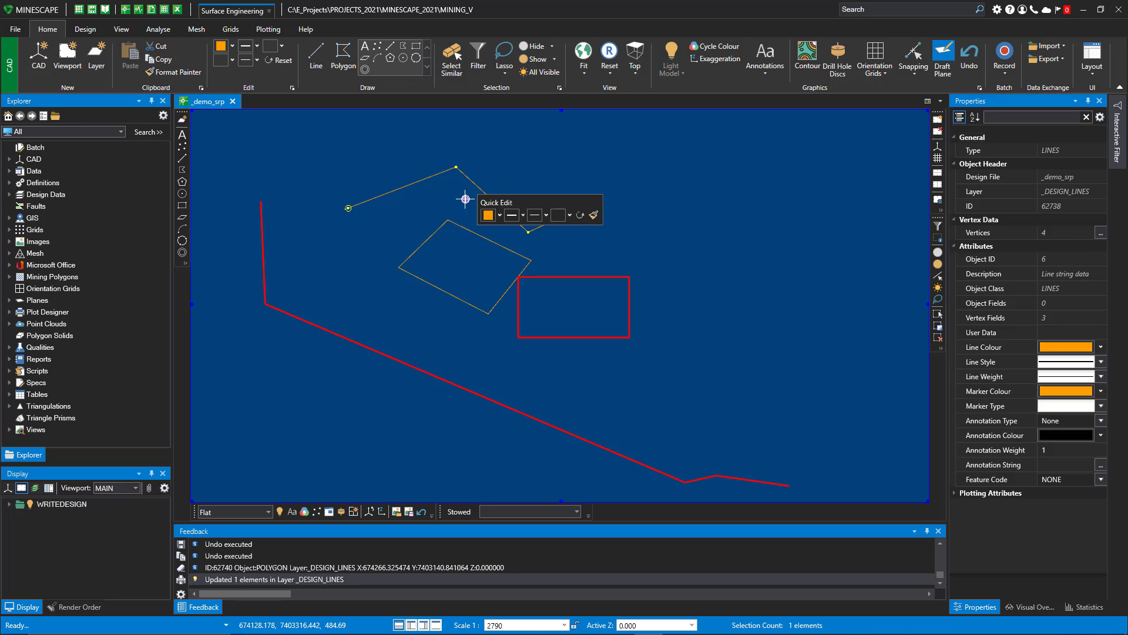
# - Shift the yellow line string to the right, above the red rectangle
pyautogui.moveTo(465, 199); pyautogui.dragTo(534, 198)
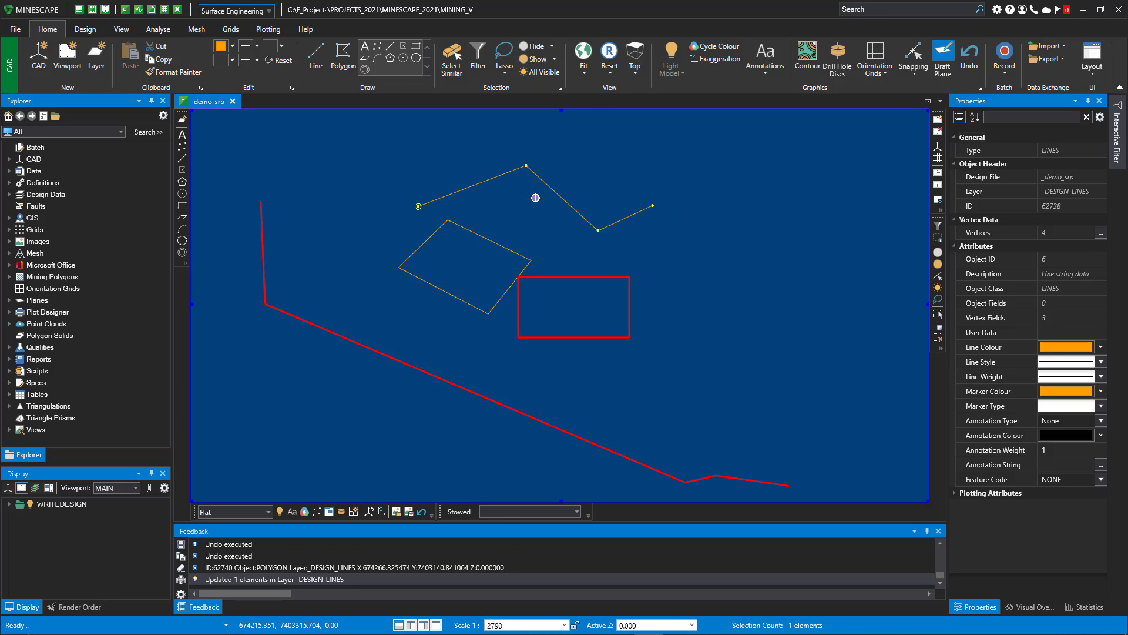
pyautogui.click(473, 206)
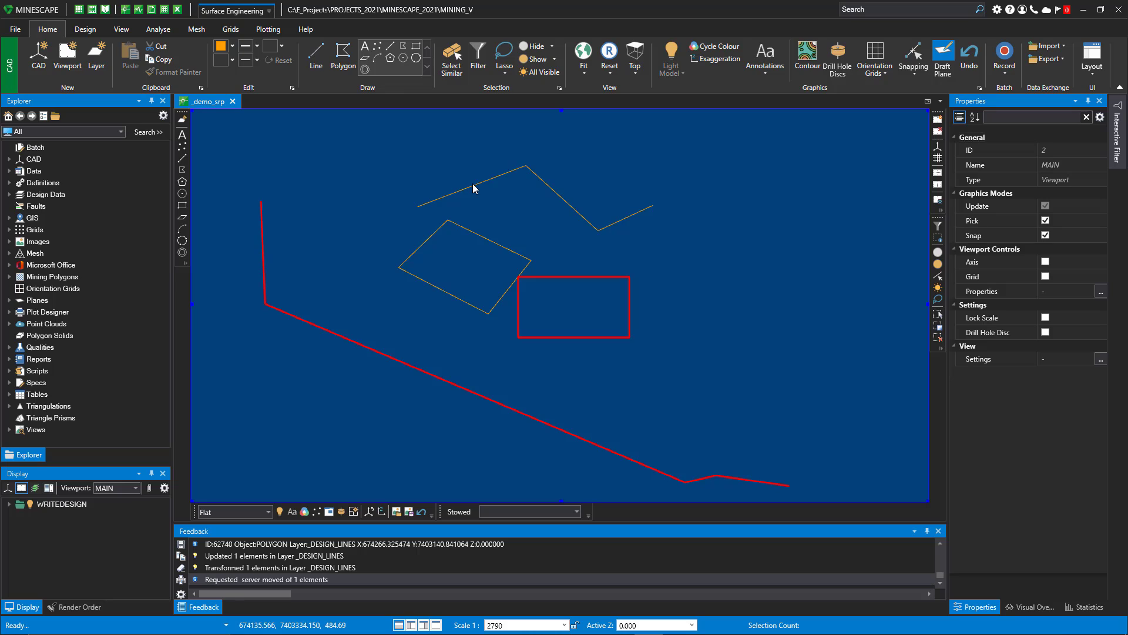
pyautogui.click(526, 169)
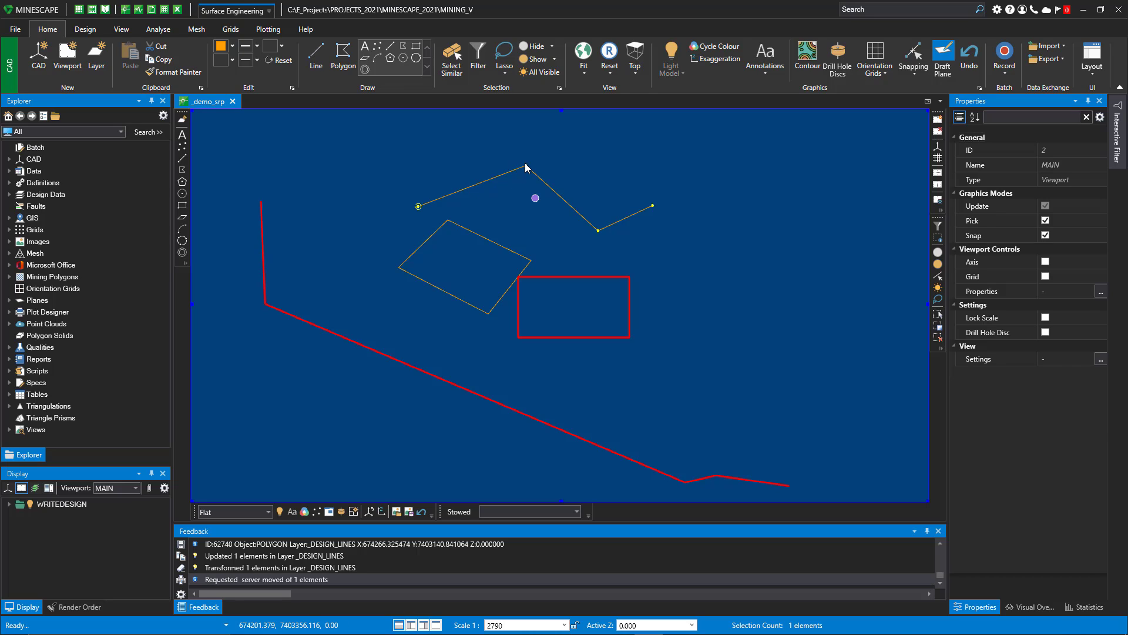
# - Move the line string's peak vertex up and to the left
pyautogui.click(527, 163)
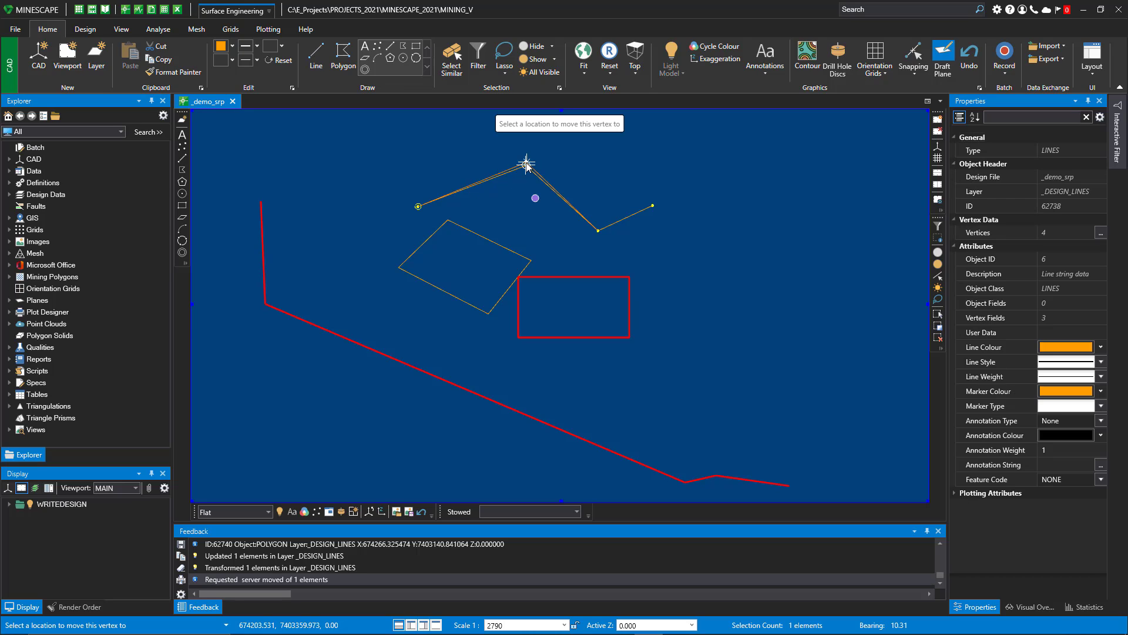
pyautogui.click(485, 154)
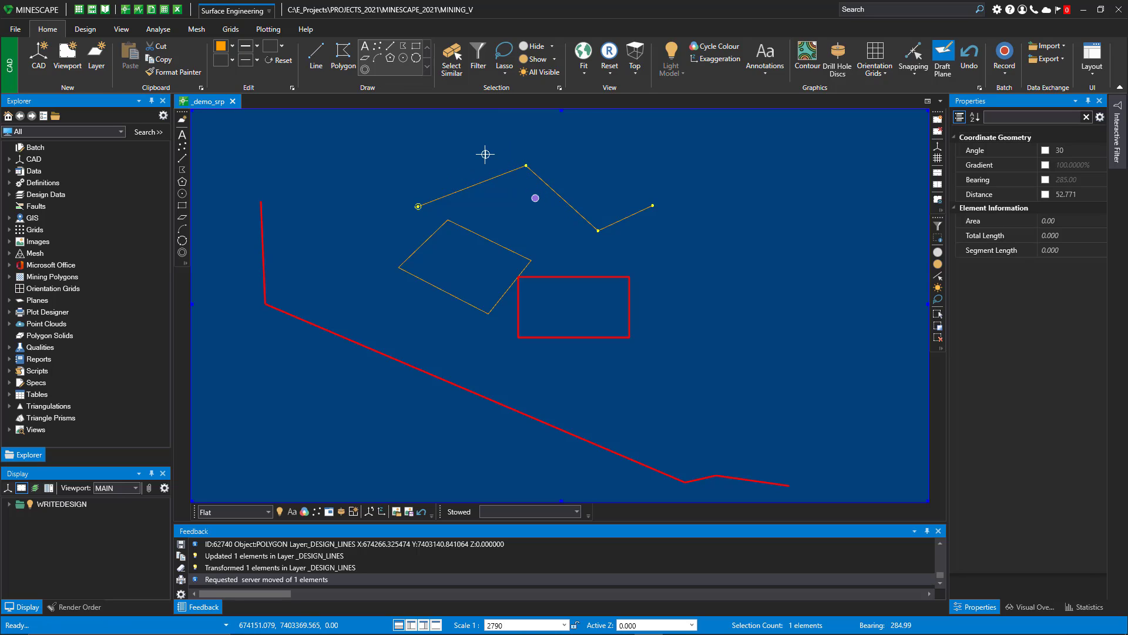
pyautogui.click(489, 209)
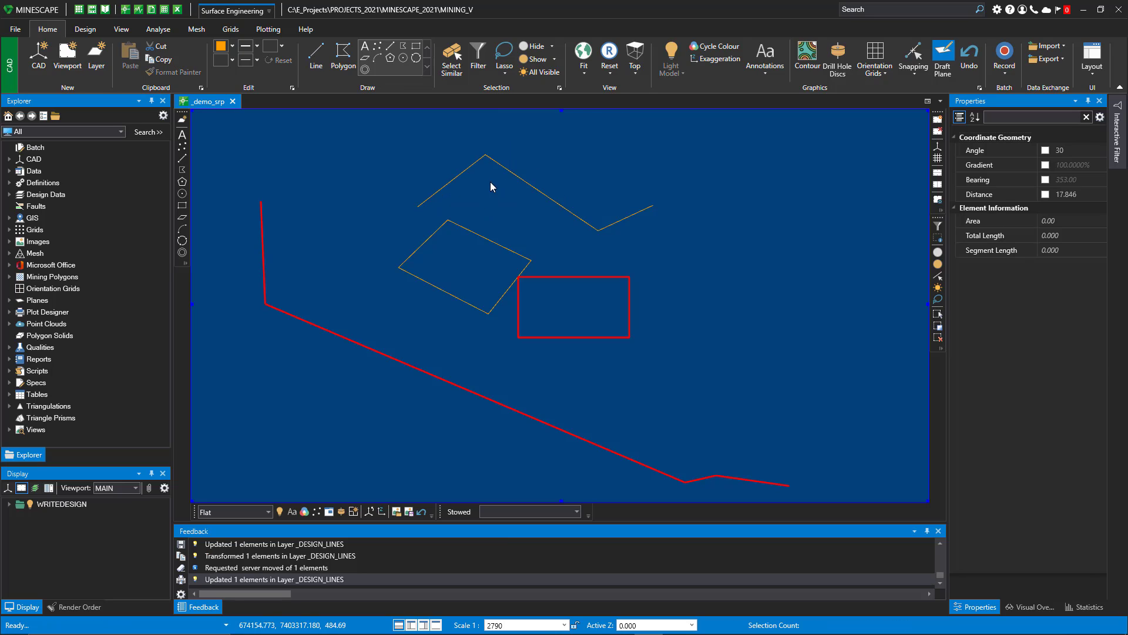
pyautogui.click(486, 158)
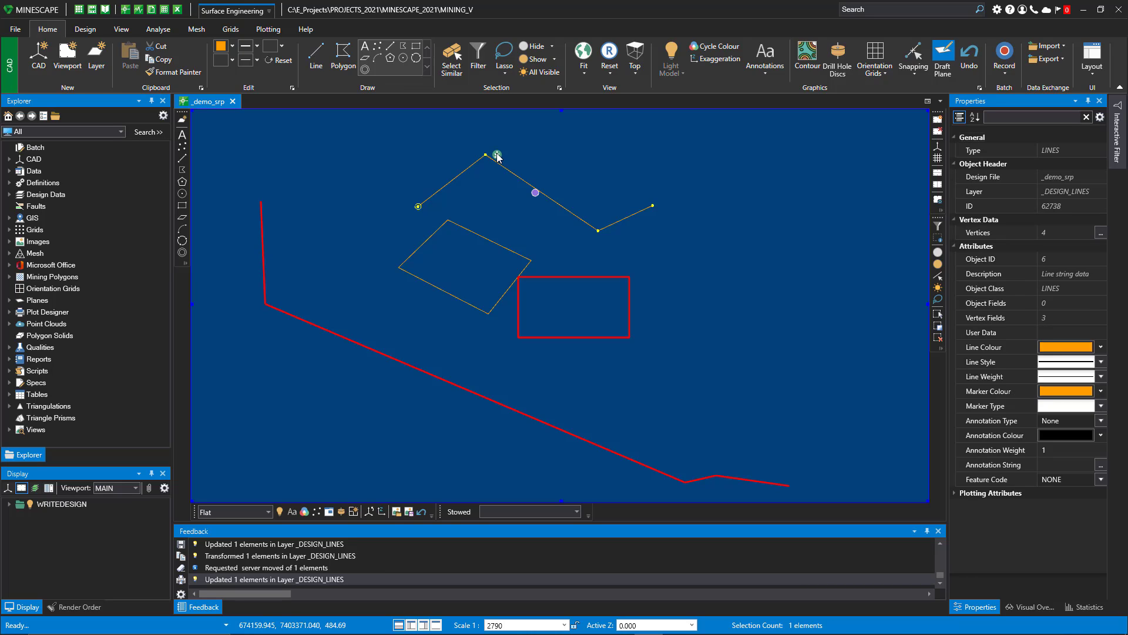
# - Add a vertex at the midpoint of the line string's first segment using Create Point at Midpoint
pyautogui.rightClick(497, 156)
pyautogui.click(486, 157)
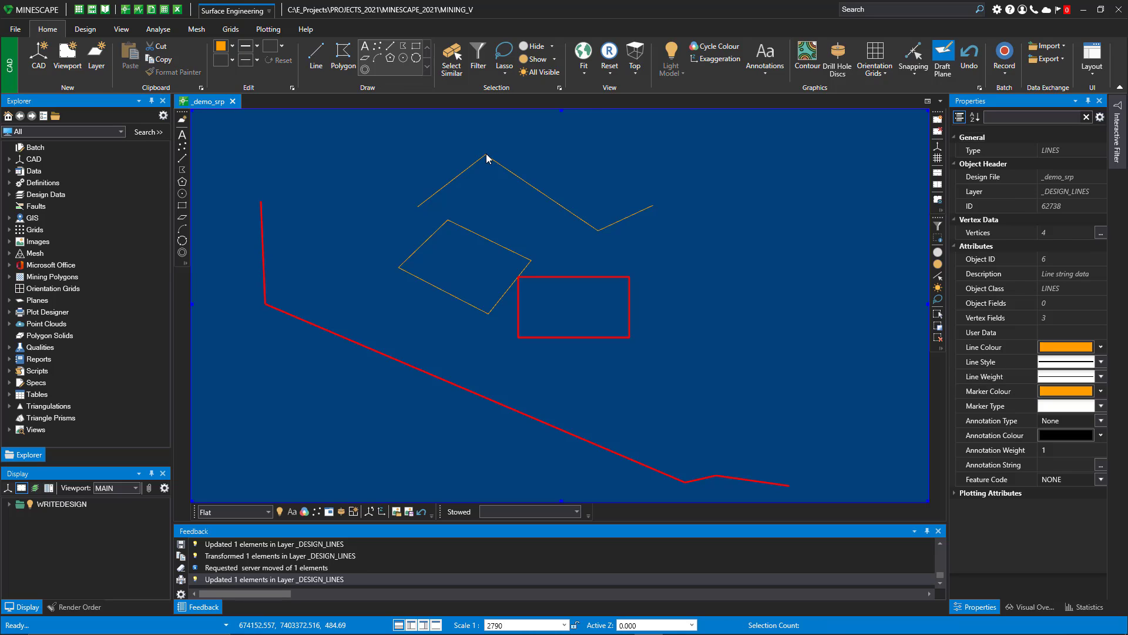
pyautogui.rightClick(485, 154)
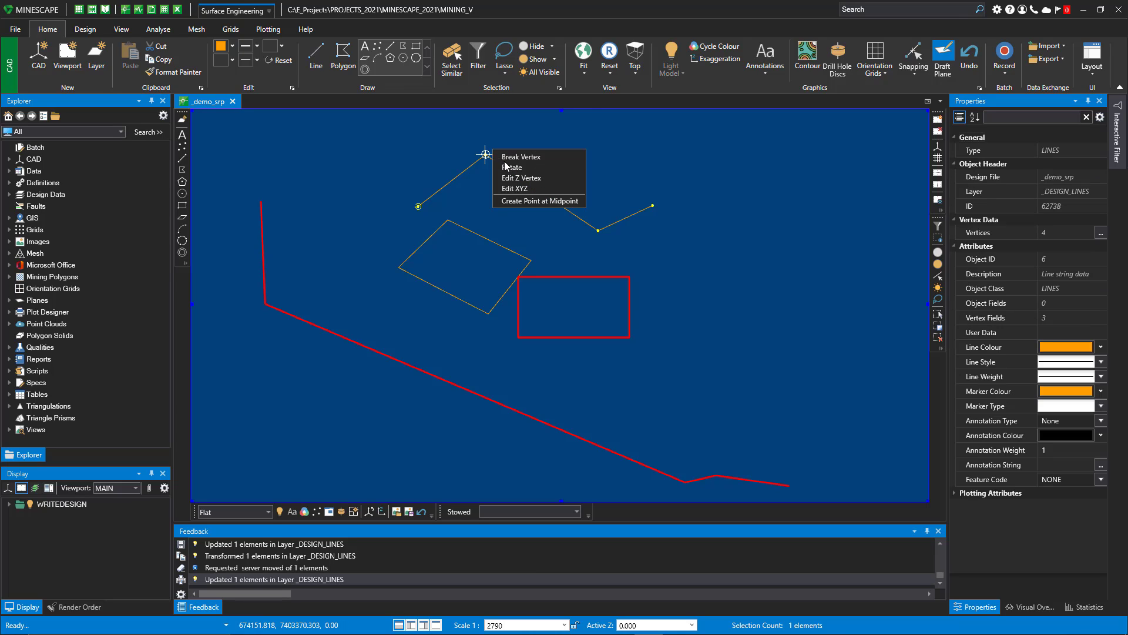
pyautogui.click(509, 201)
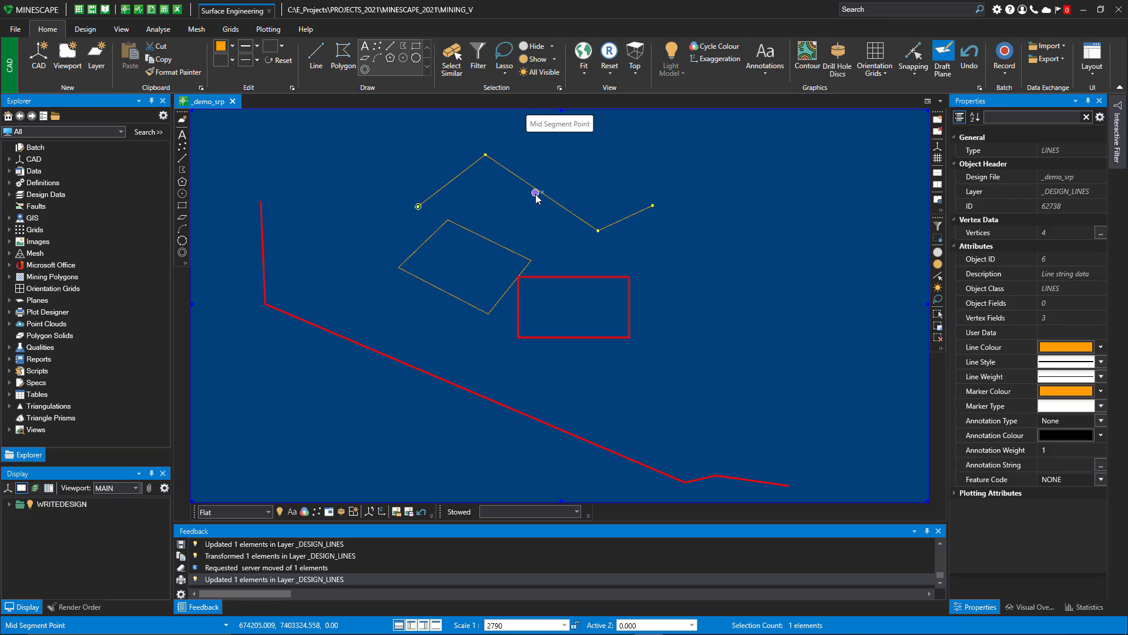
pyautogui.click(452, 180)
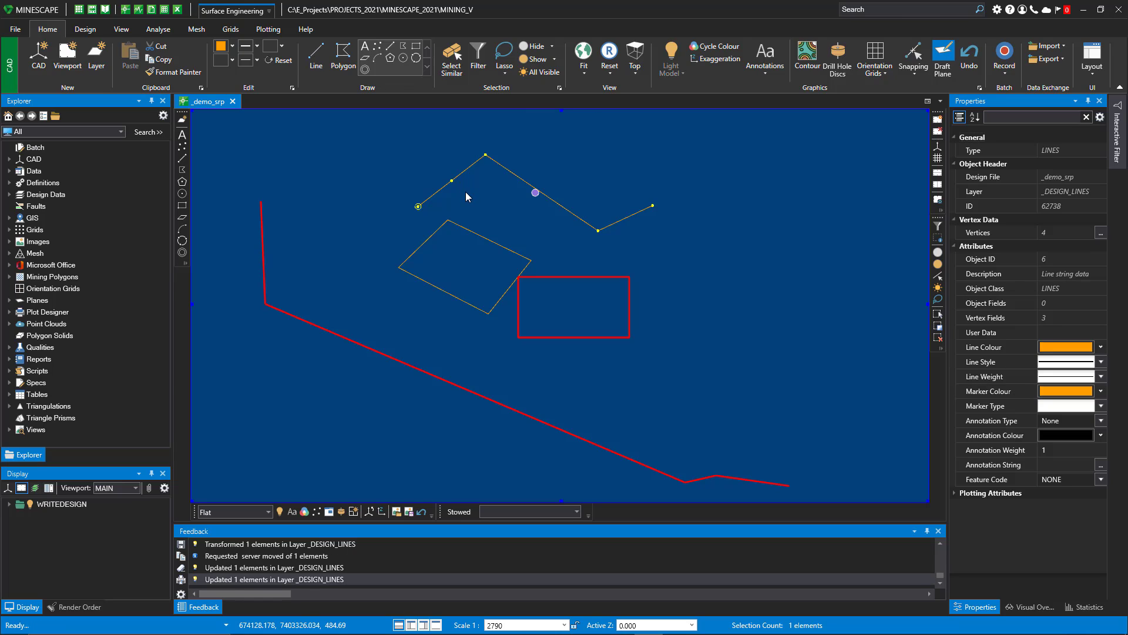
# - Bend the new midpoint vertex upward, then flatten it back onto its segment
pyautogui.click(466, 193)
pyautogui.moveTo(466, 193); pyautogui.dragTo(411, 261, button='middle')
pyautogui.click(411, 247)
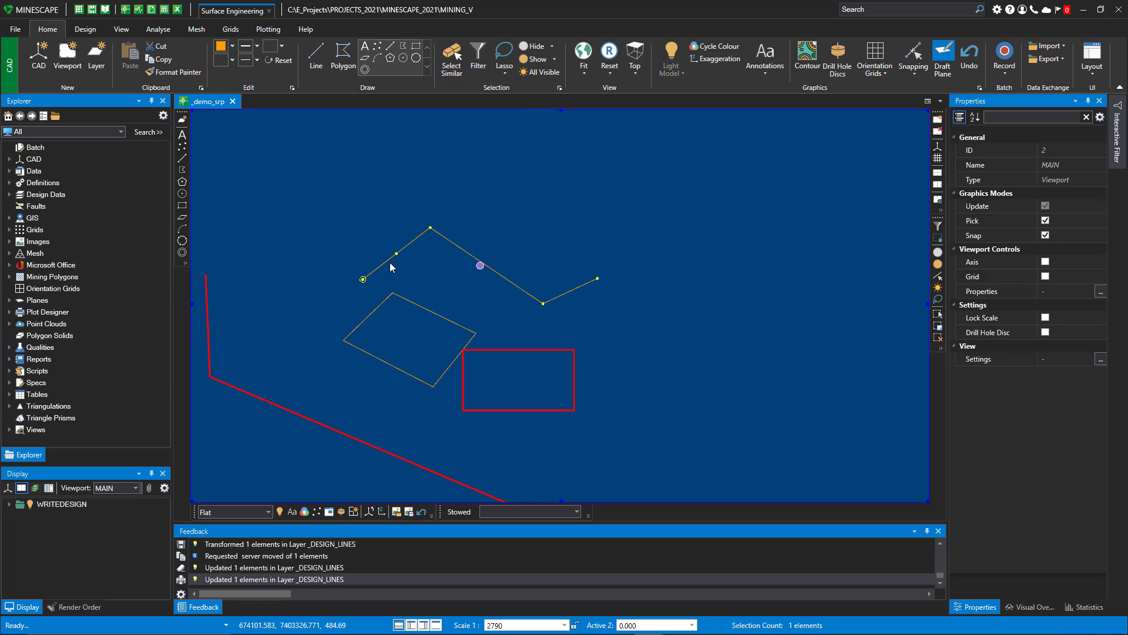
pyautogui.moveTo(396, 253); pyautogui.dragTo(386, 223)
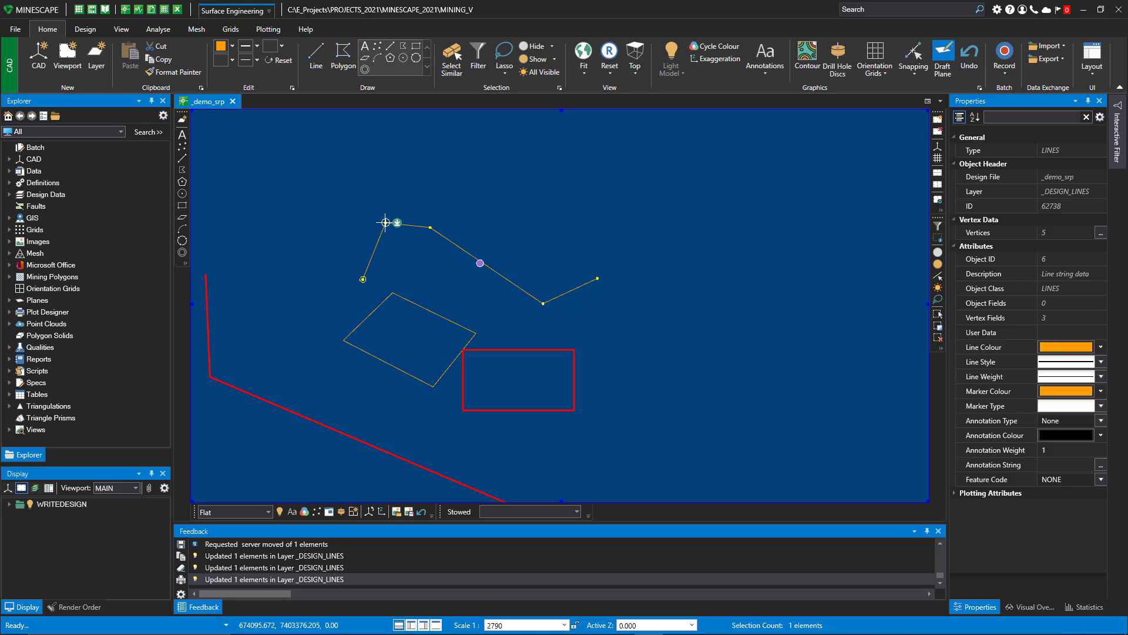
pyautogui.moveTo(386, 222); pyautogui.dragTo(402, 253)
pyautogui.moveTo(425, 246); pyautogui.dragTo(461, 236, button='middle')
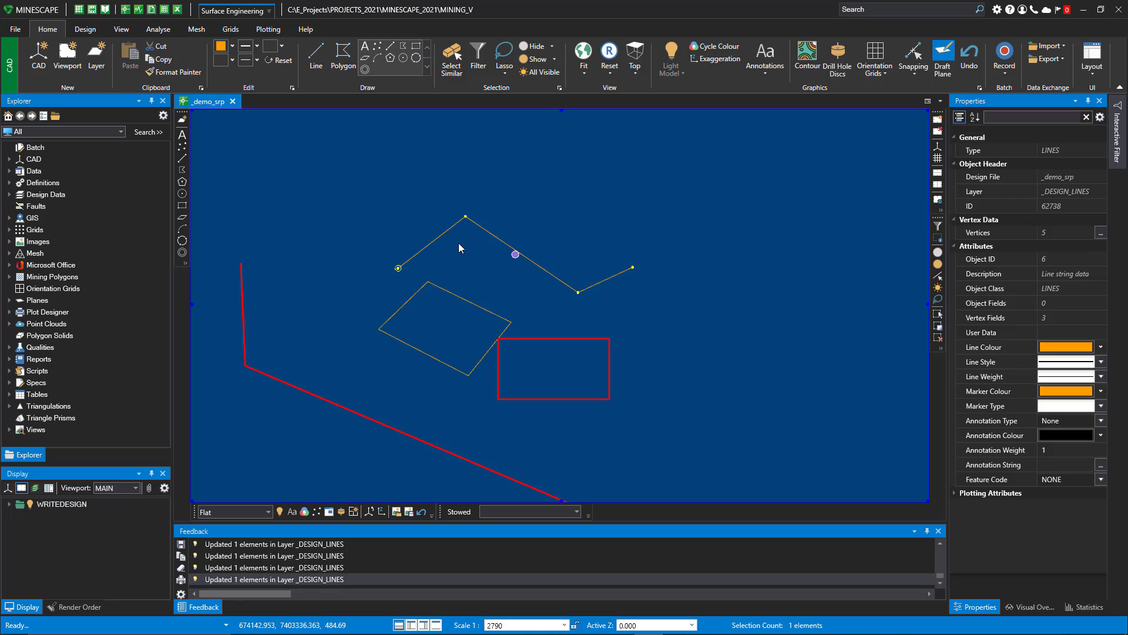
pyautogui.click(459, 244)
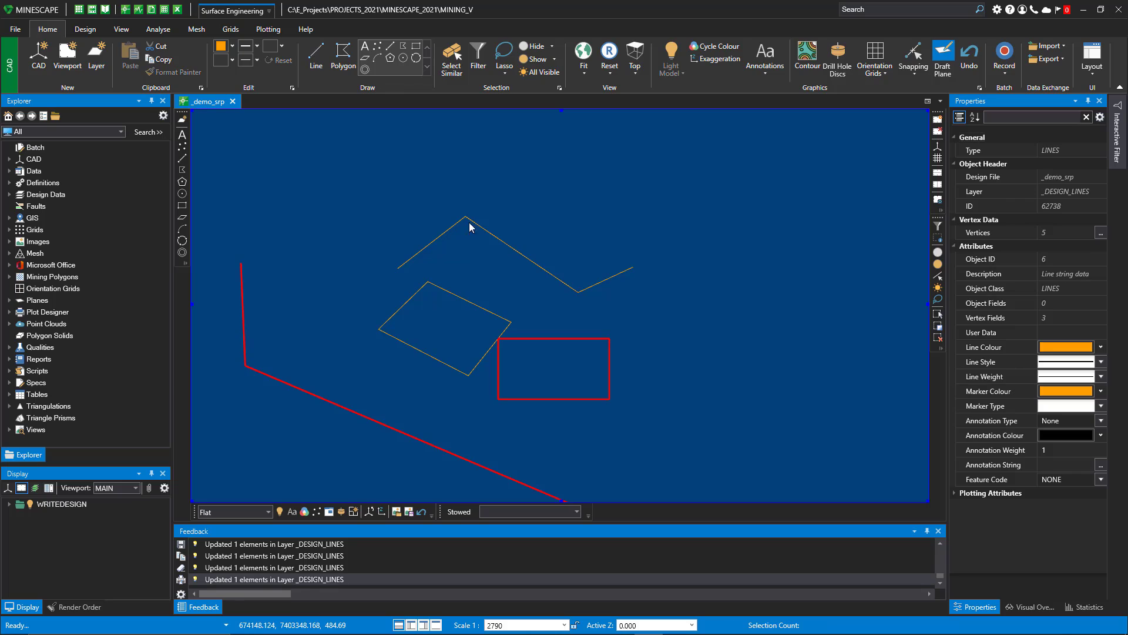
pyautogui.click(399, 268)
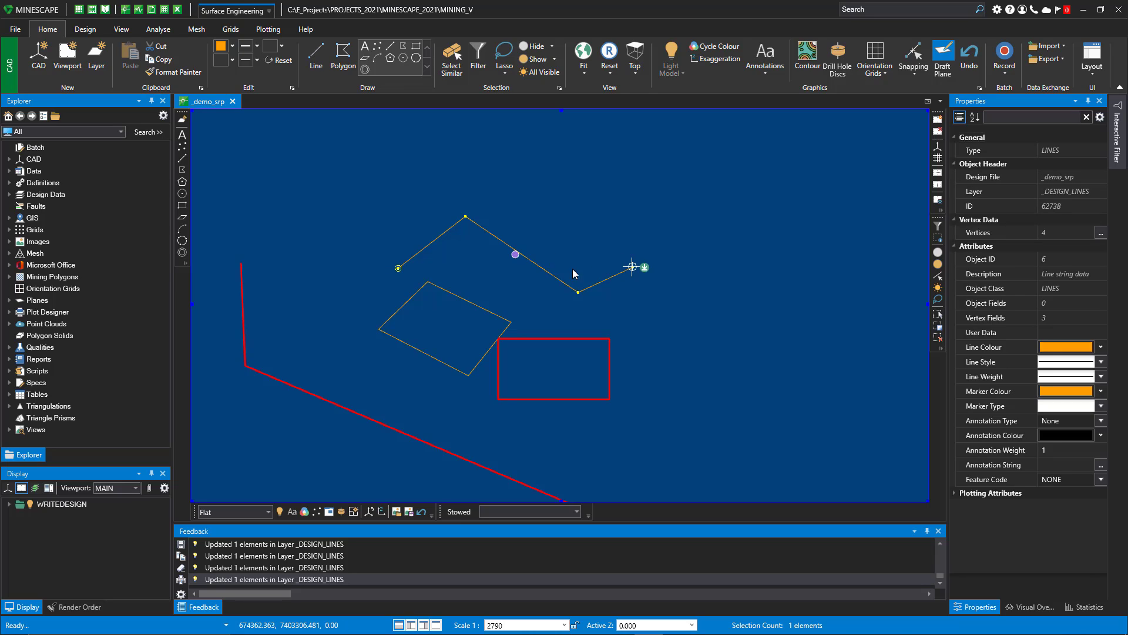
pyautogui.rightClick(399, 268)
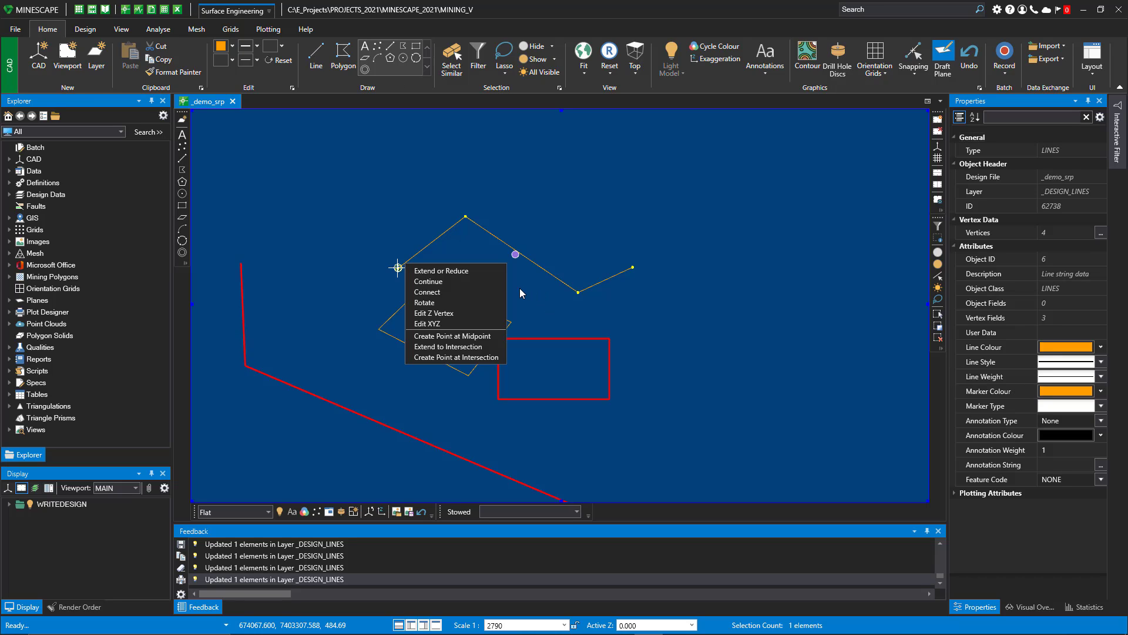
pyautogui.click(397, 207)
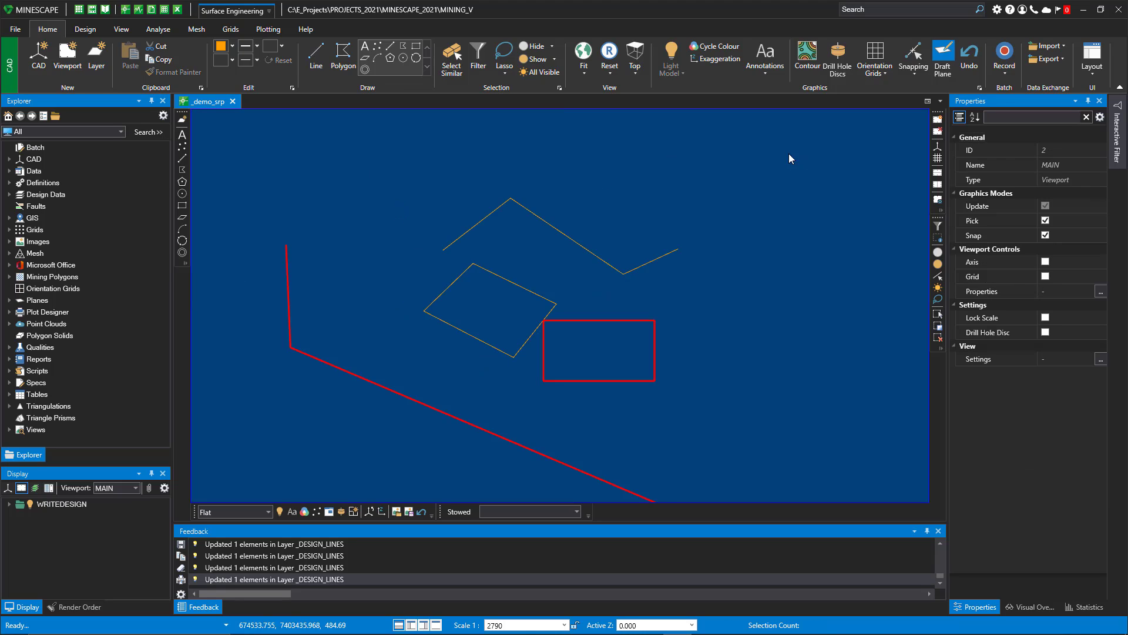
# - Open Graphics Settings and browse its RapidCAD, picking and snapping, selection and rotation pages
pyautogui.click(980, 89)
pyautogui.moveTo(715, 174); pyautogui.dragTo(751, 130)
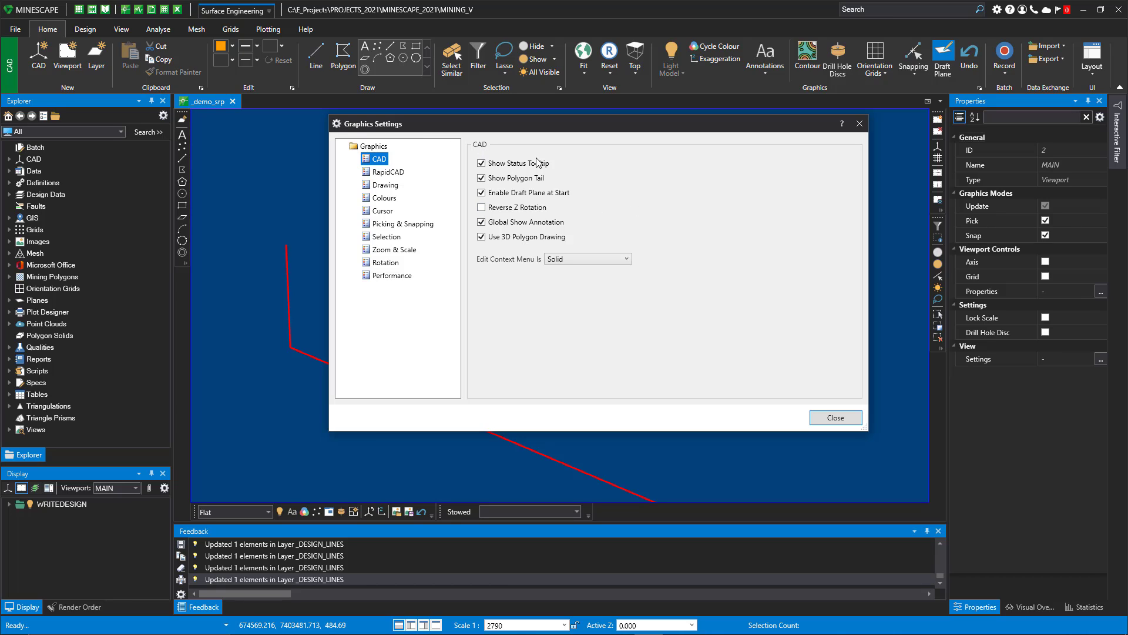
pyautogui.moveTo(555, 132); pyautogui.dragTo(572, 152)
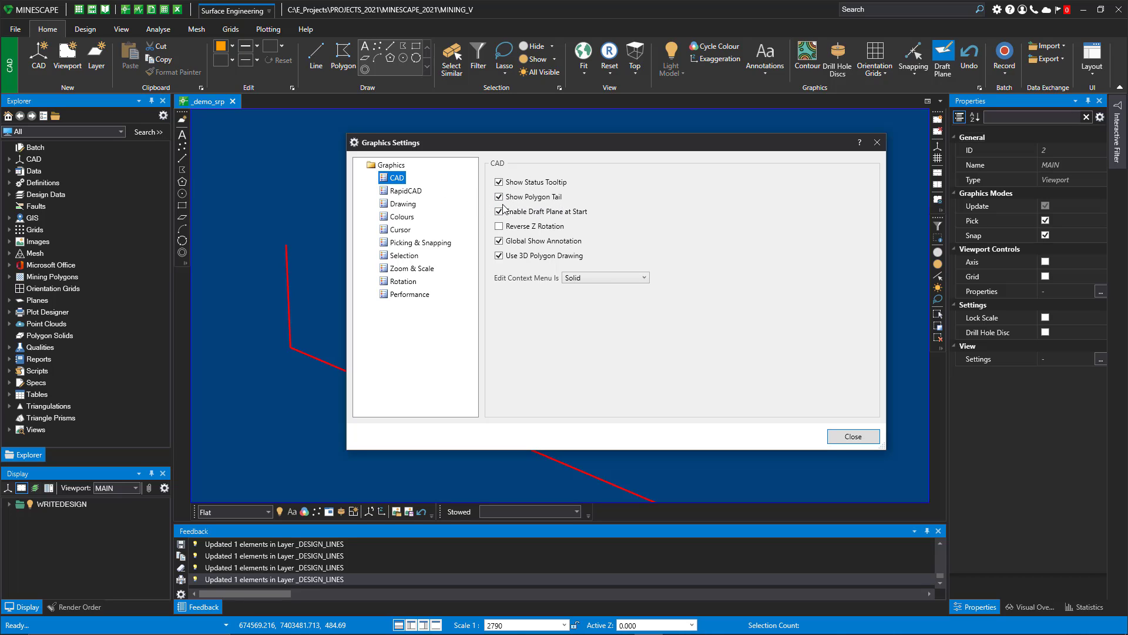
pyautogui.click(409, 193)
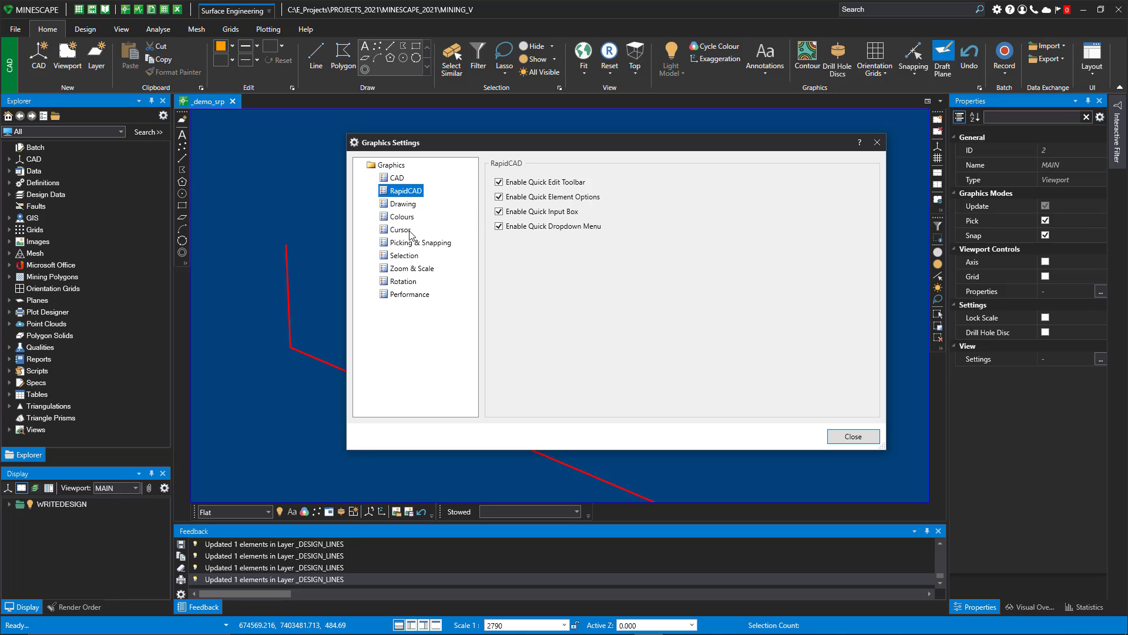
pyautogui.click(406, 243)
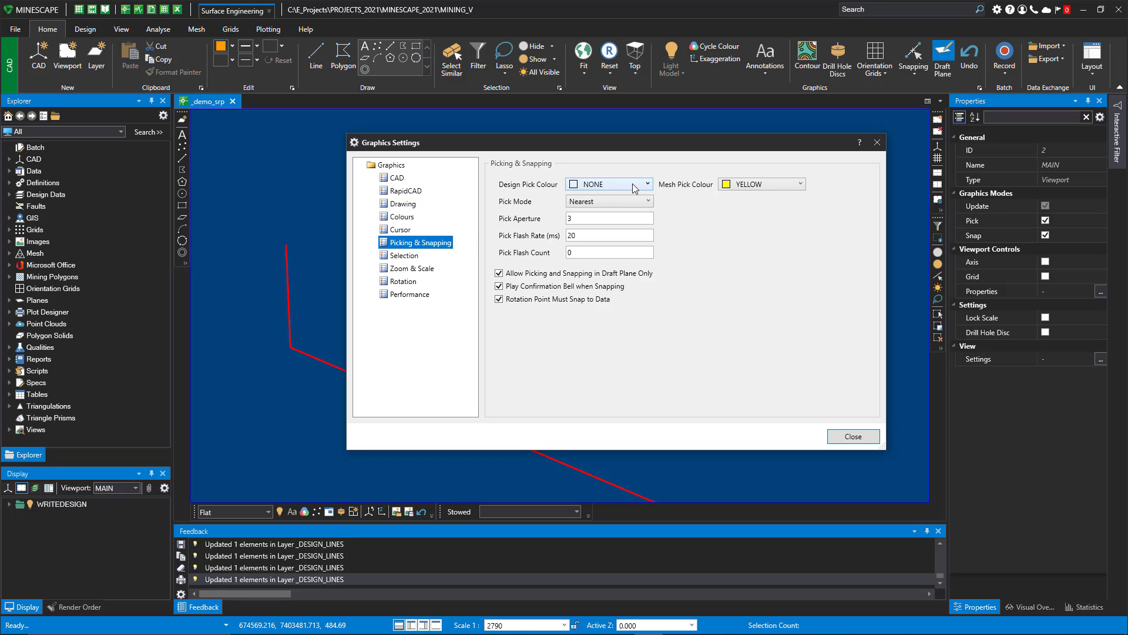
pyautogui.moveTo(557, 149); pyautogui.dragTo(535, 159)
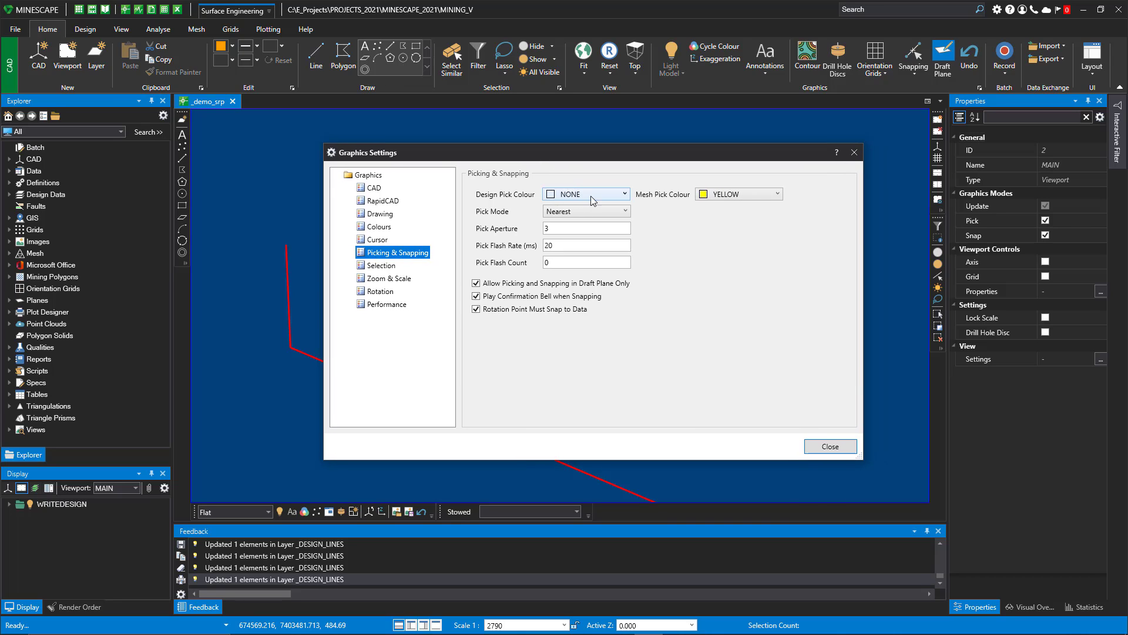
pyautogui.click(383, 268)
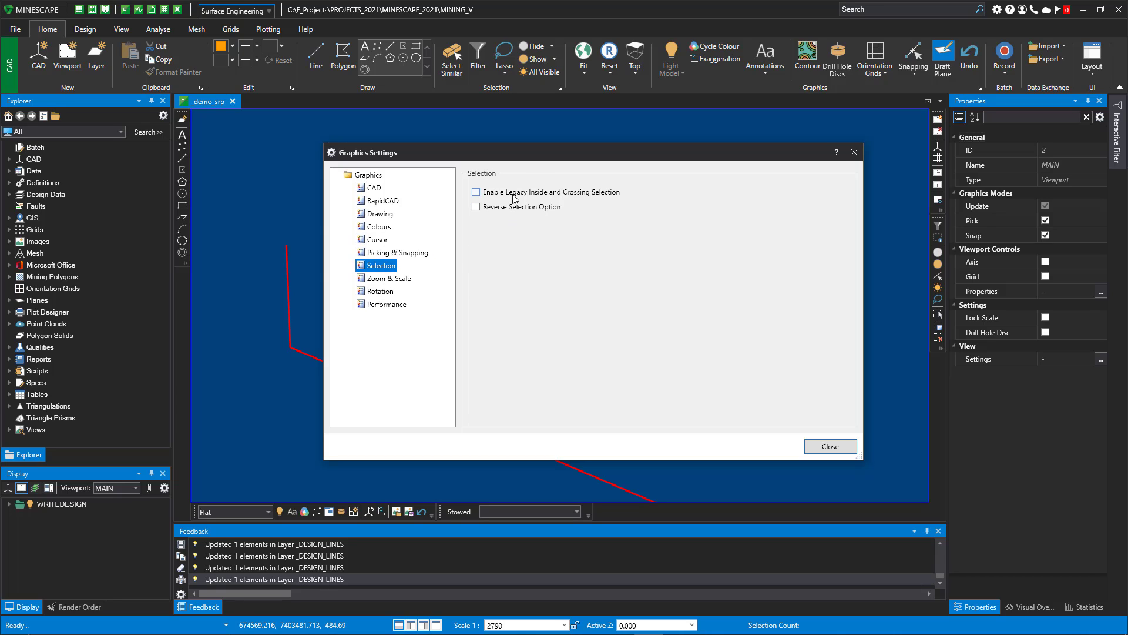
pyautogui.press('Down')
pyautogui.press('Down')
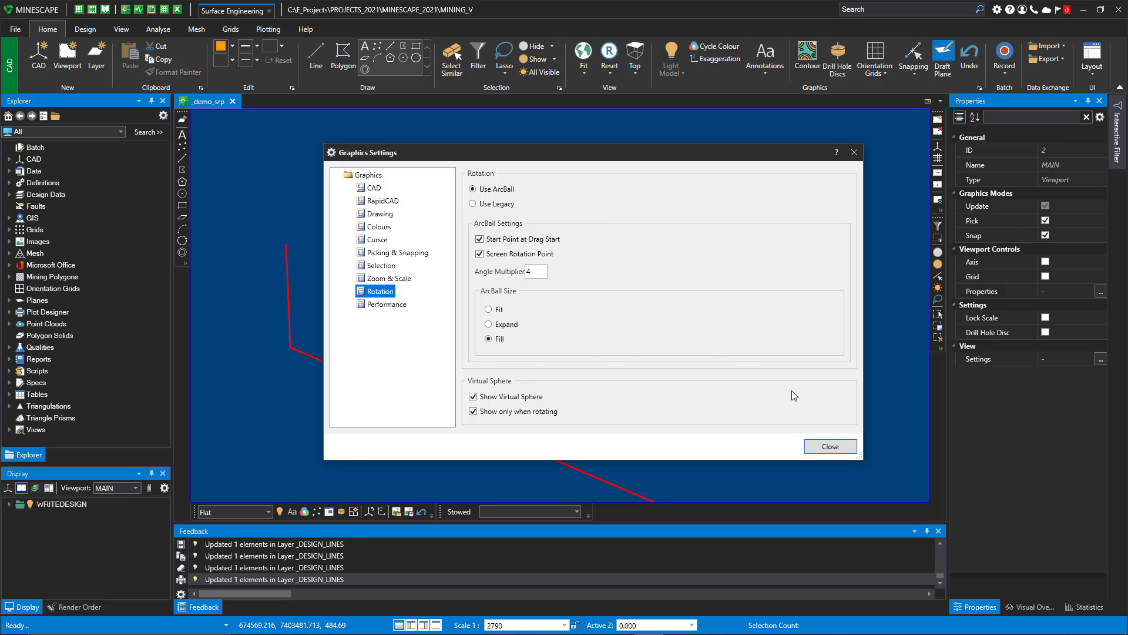
# - Close Graphics Settings and undo the last design element with Ctrl+Z
pyautogui.click(829, 448)
pyautogui.hotkey('ctrl', 'z')
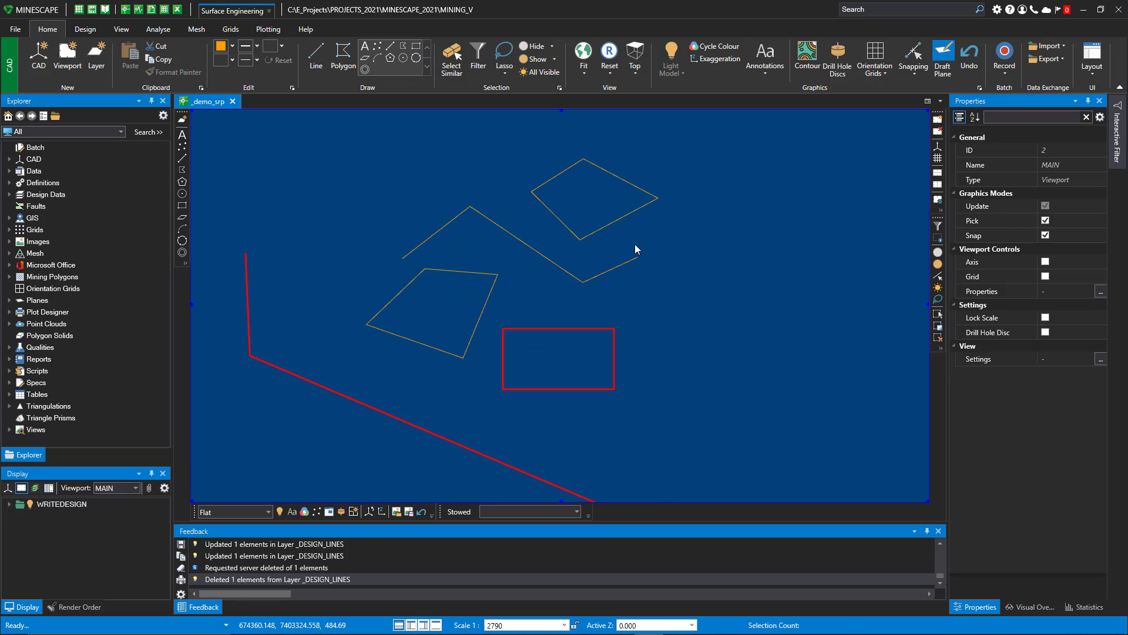
pyautogui.moveTo(659, 225); pyautogui.dragTo(645, 241, button='middle')
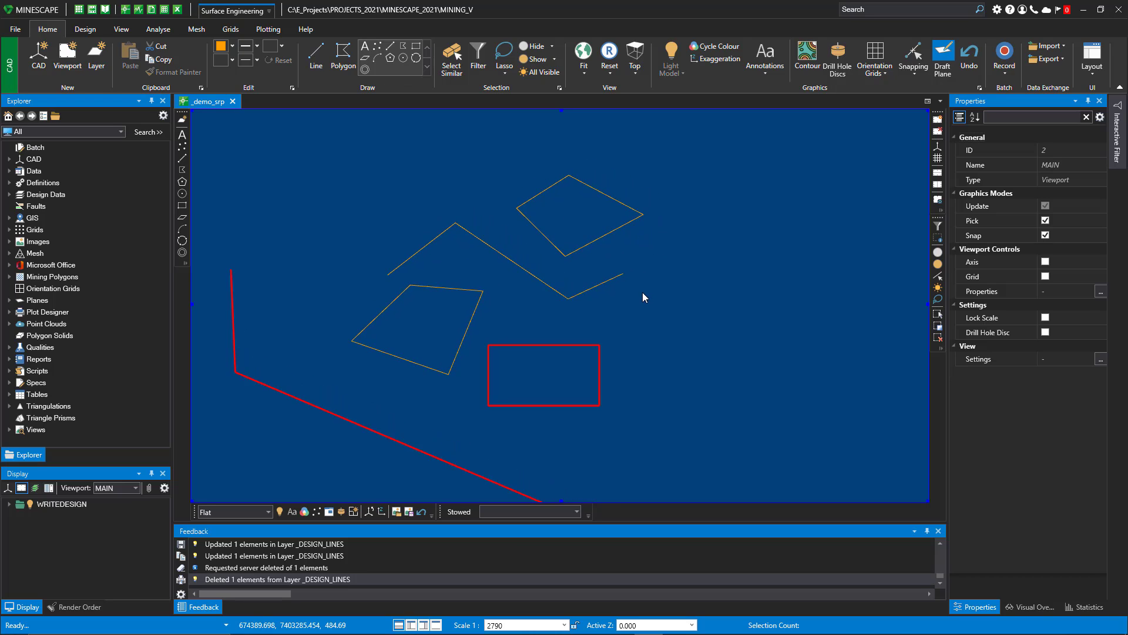
# - Draw a five-vertex line string on the right and close it into a polygon
pyautogui.press('l')
pyautogui.click(621, 320)
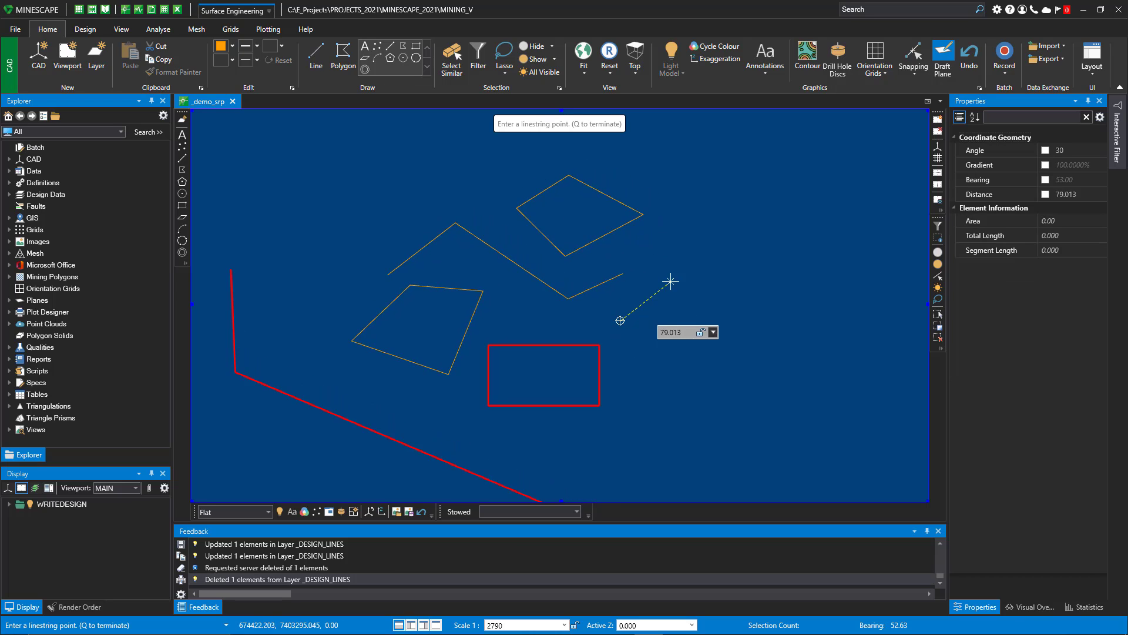
pyautogui.click(680, 261)
pyautogui.click(746, 297)
pyautogui.click(723, 346)
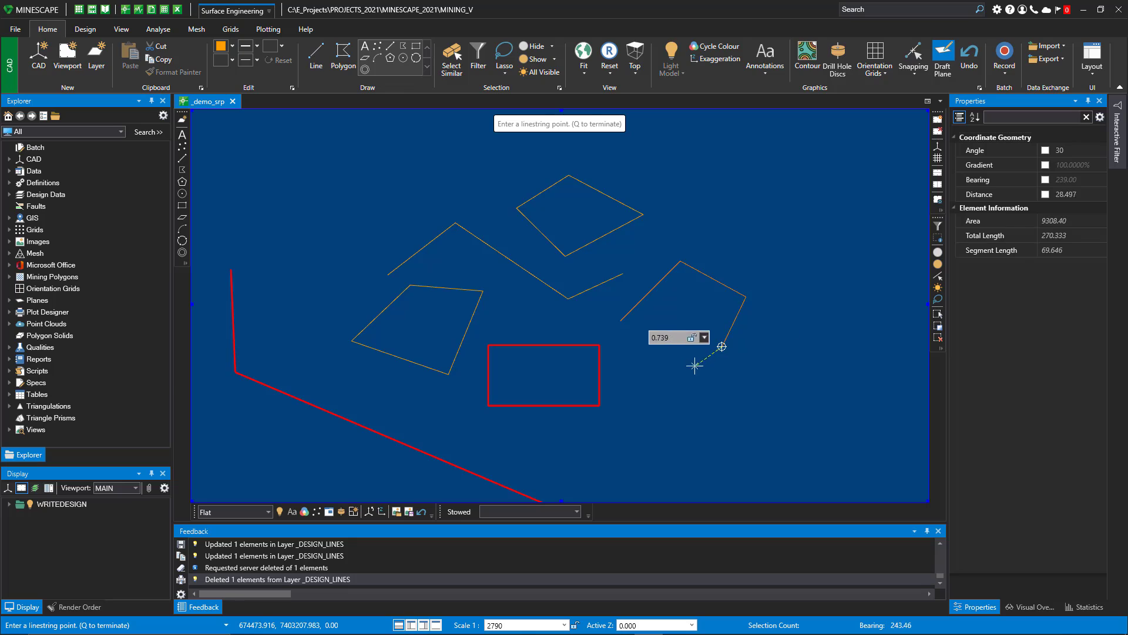
pyautogui.click(667, 369)
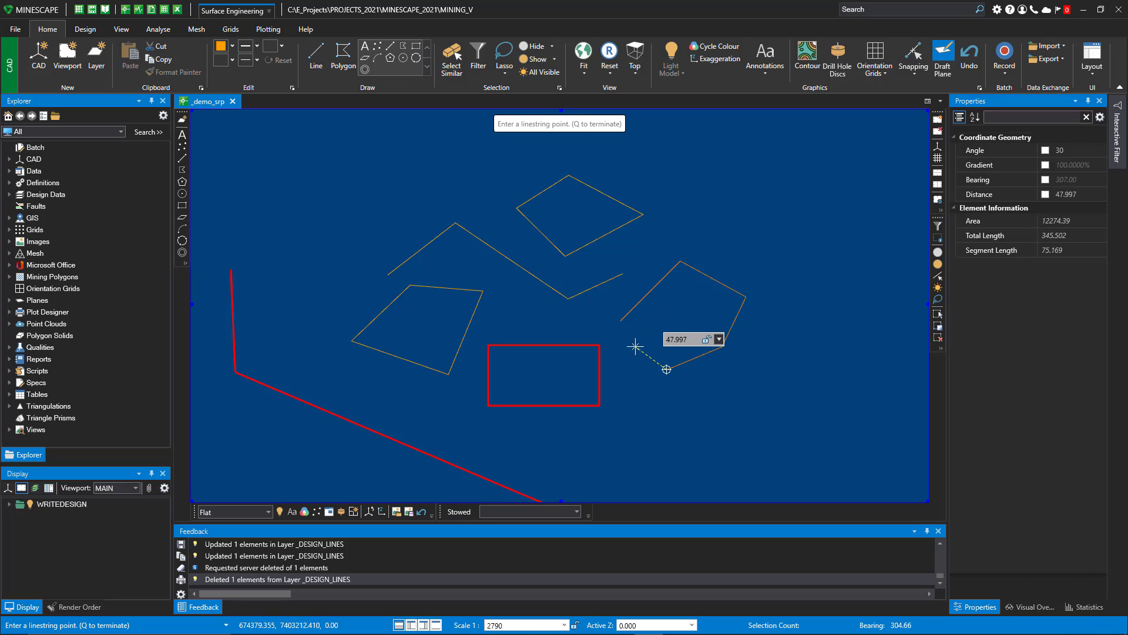
pyautogui.rightClick(635, 347)
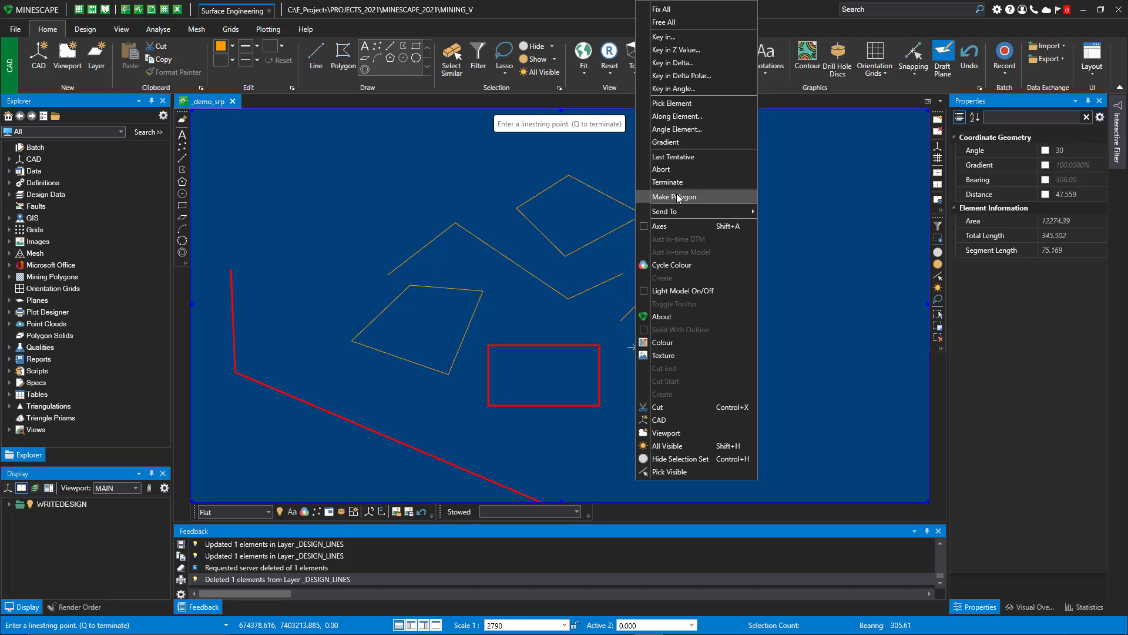
pyautogui.click(676, 198)
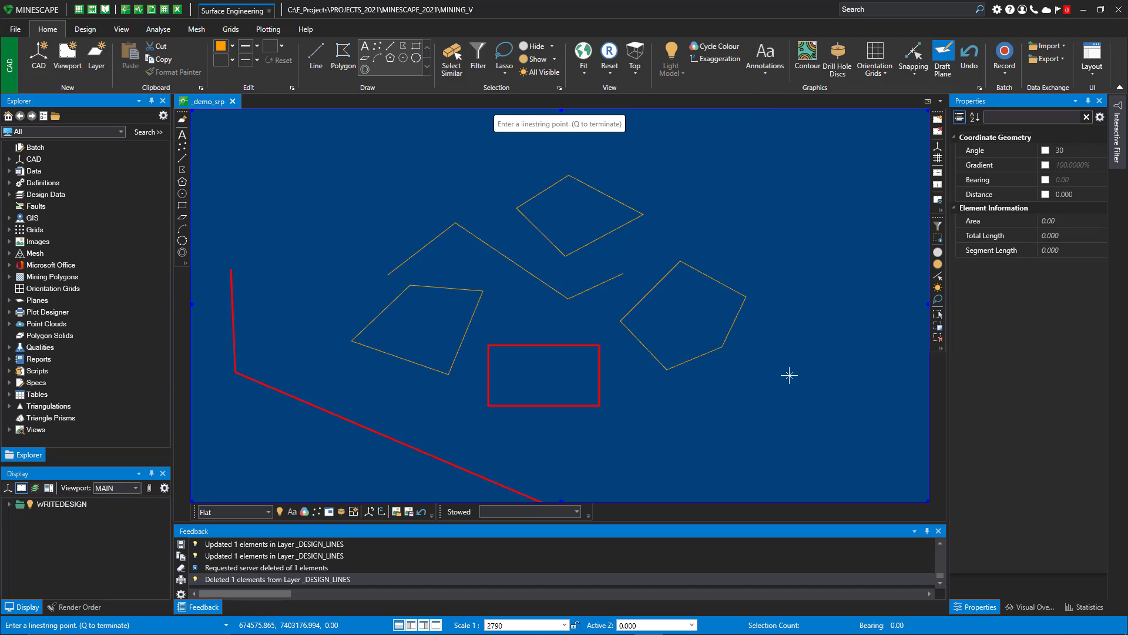
pyautogui.press('Escape')
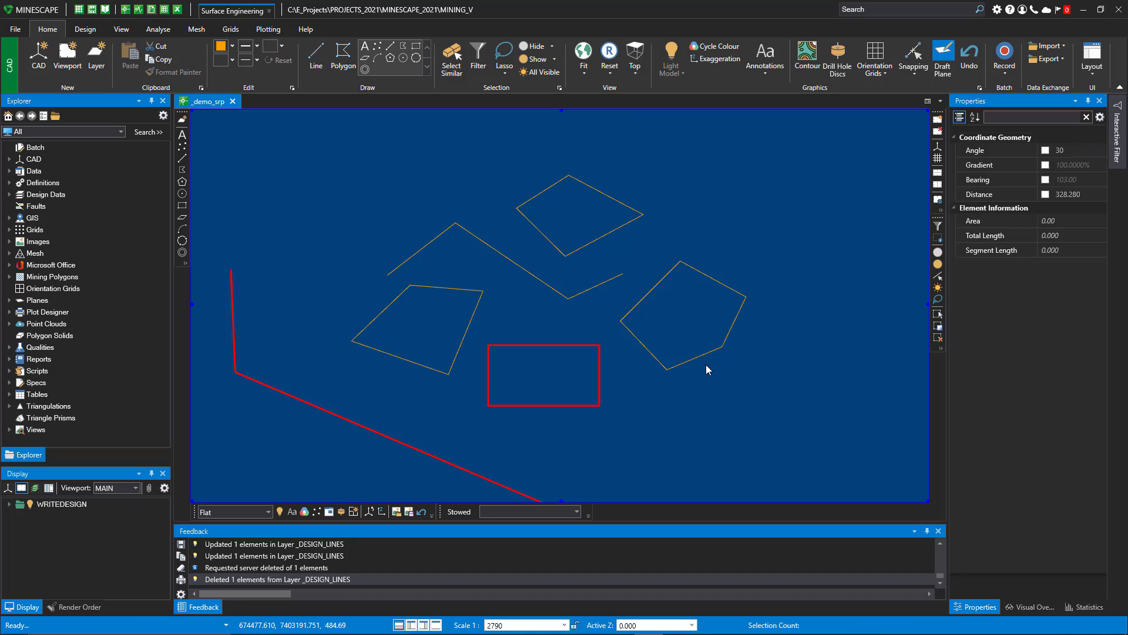
pyautogui.click(475, 240)
pyautogui.click(475, 236)
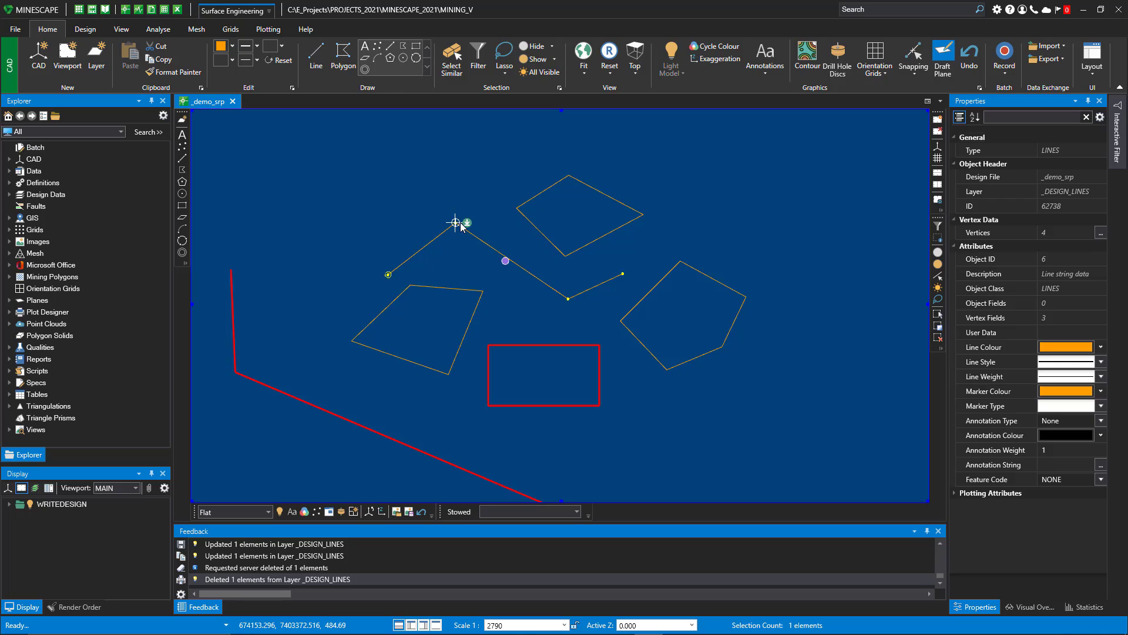
pyautogui.rightClick(456, 222)
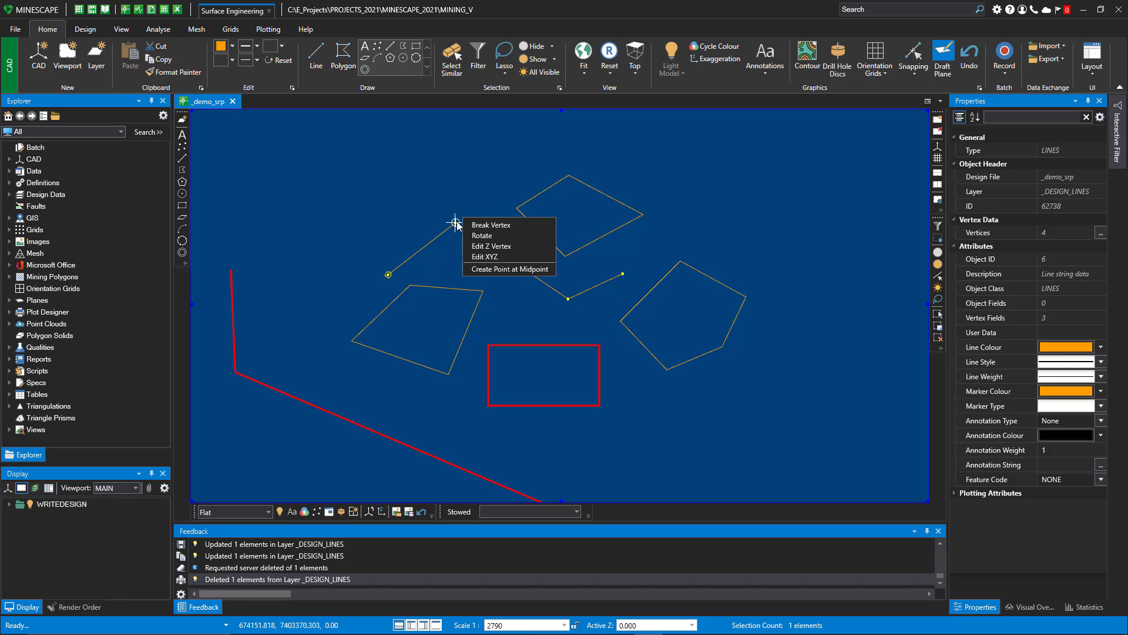
pyautogui.click(502, 247)
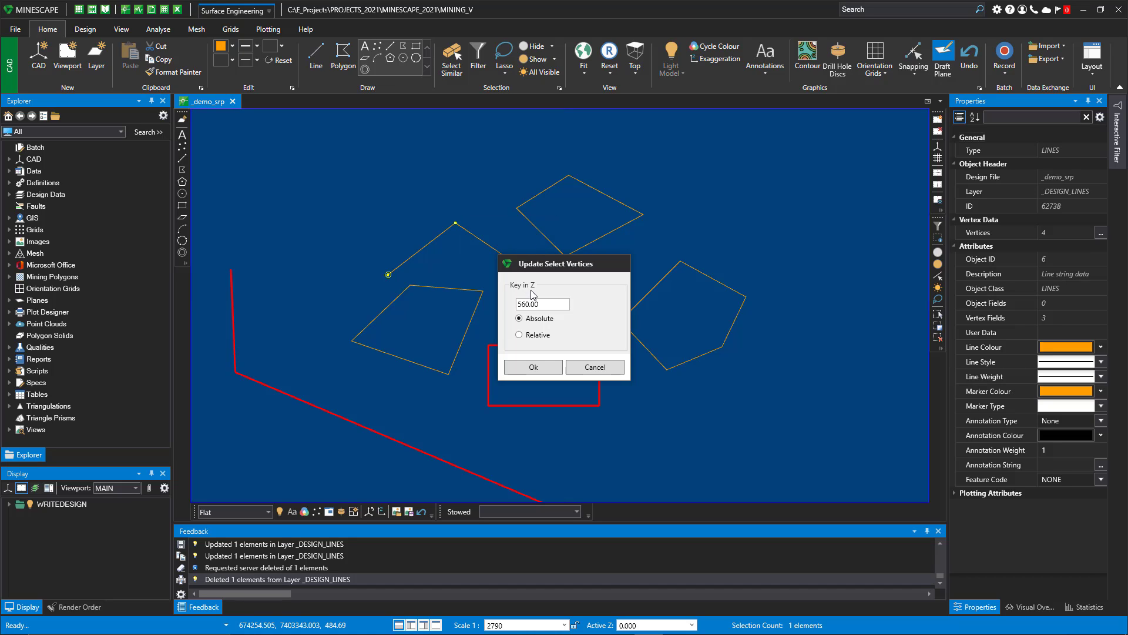
pyautogui.click(520, 335)
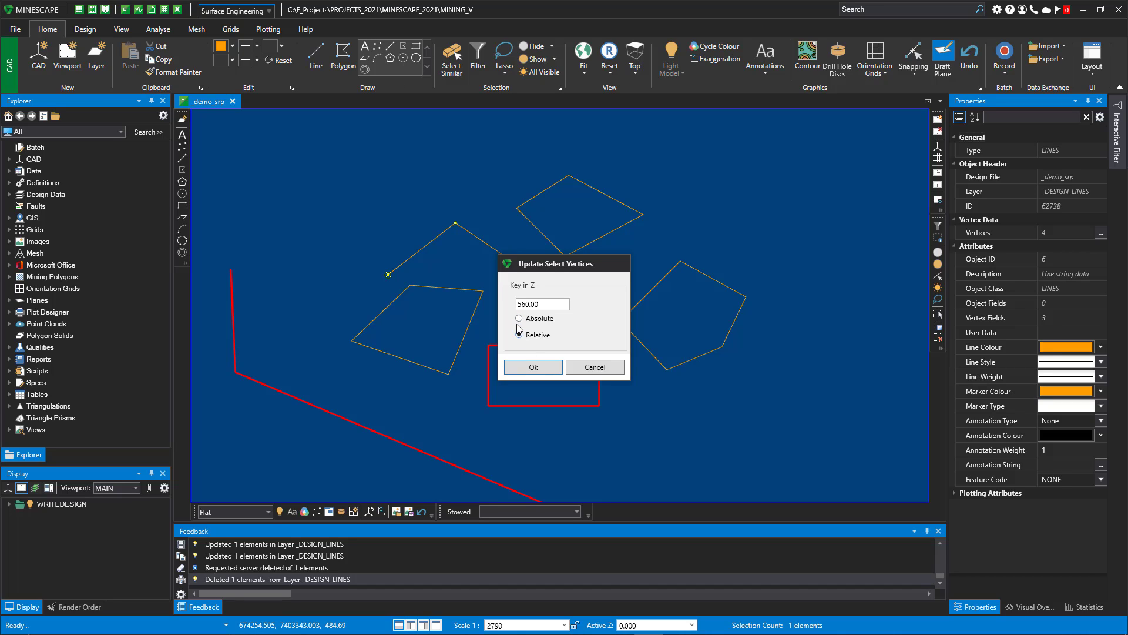
pyautogui.click(595, 367)
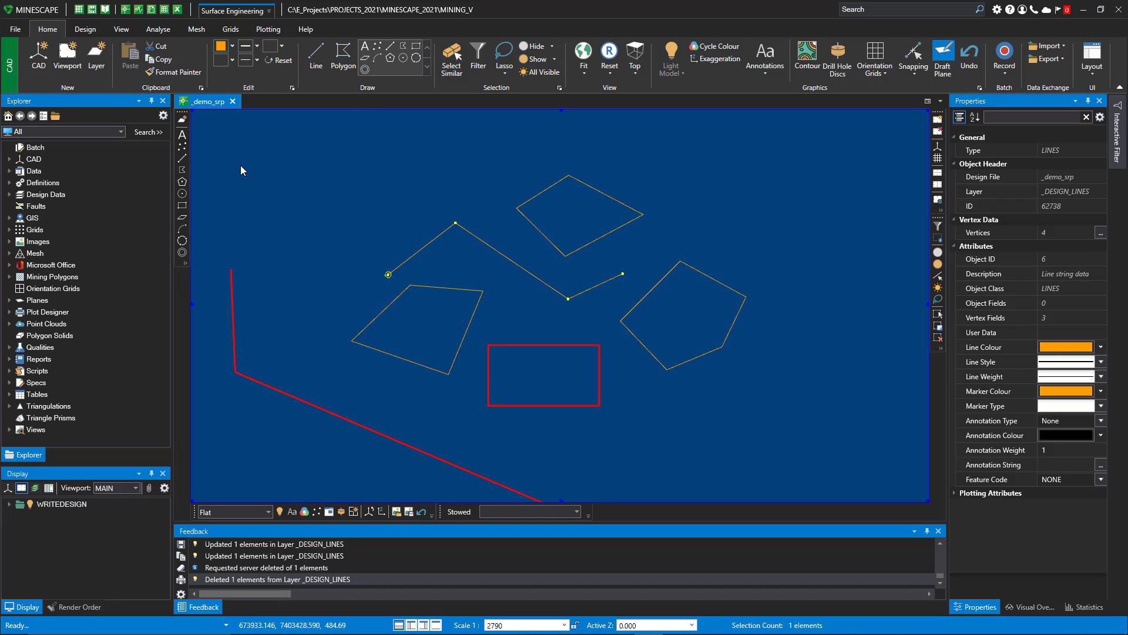
pyautogui.click(329, 213)
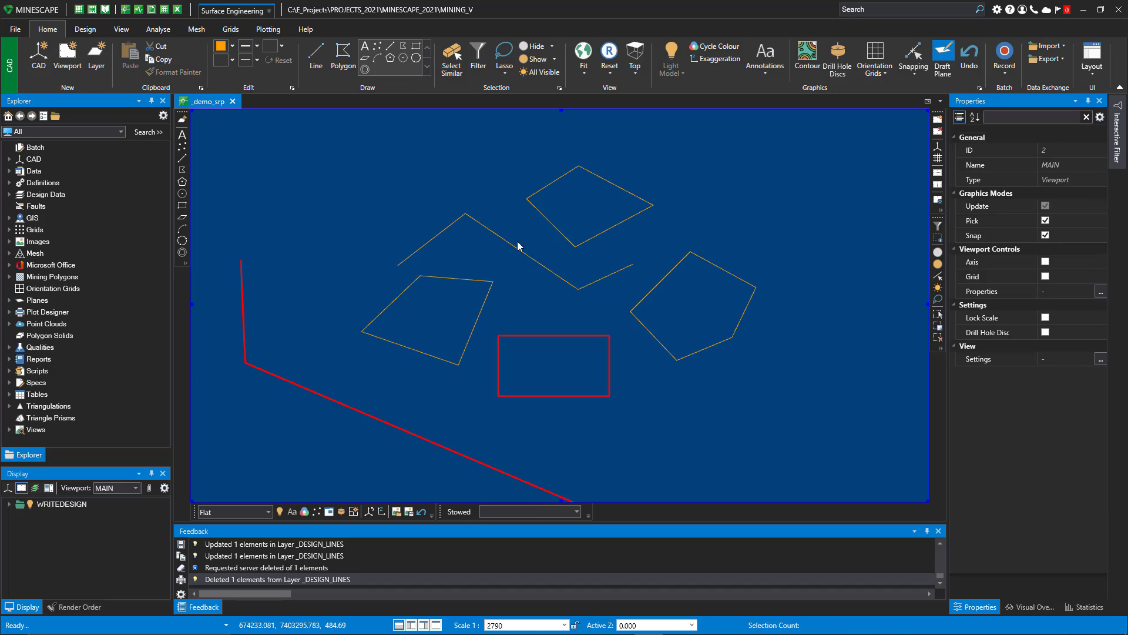
# - Recolour the zig-zag line string green through Quick Edit's colour dropdown
pyautogui.click(479, 224)
pyautogui.moveTo(515, 251)
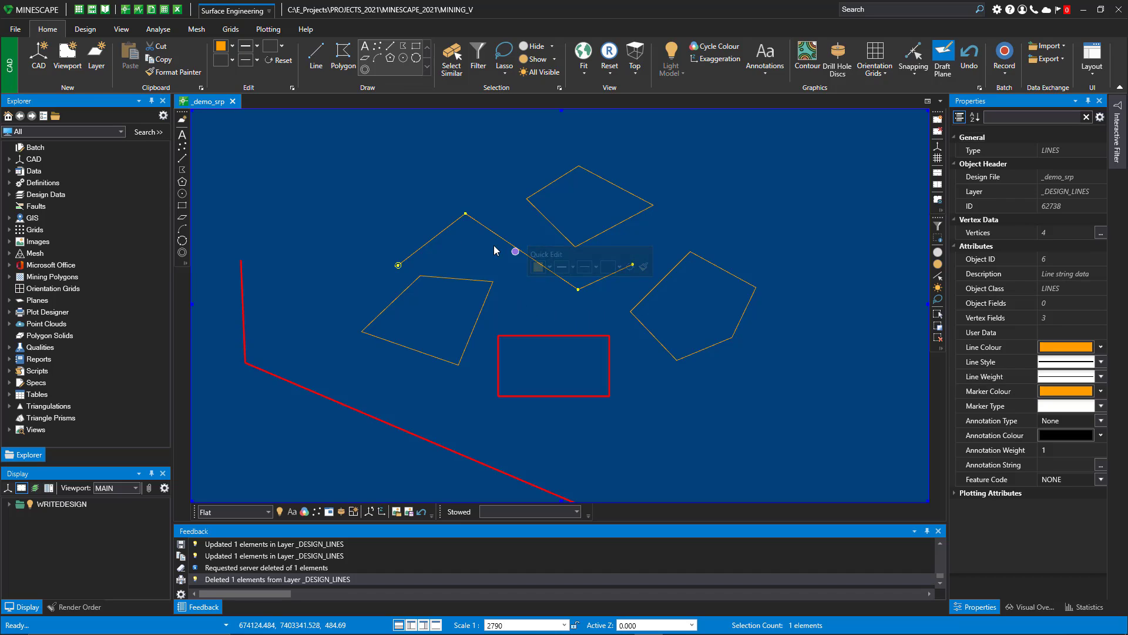
pyautogui.click(550, 266)
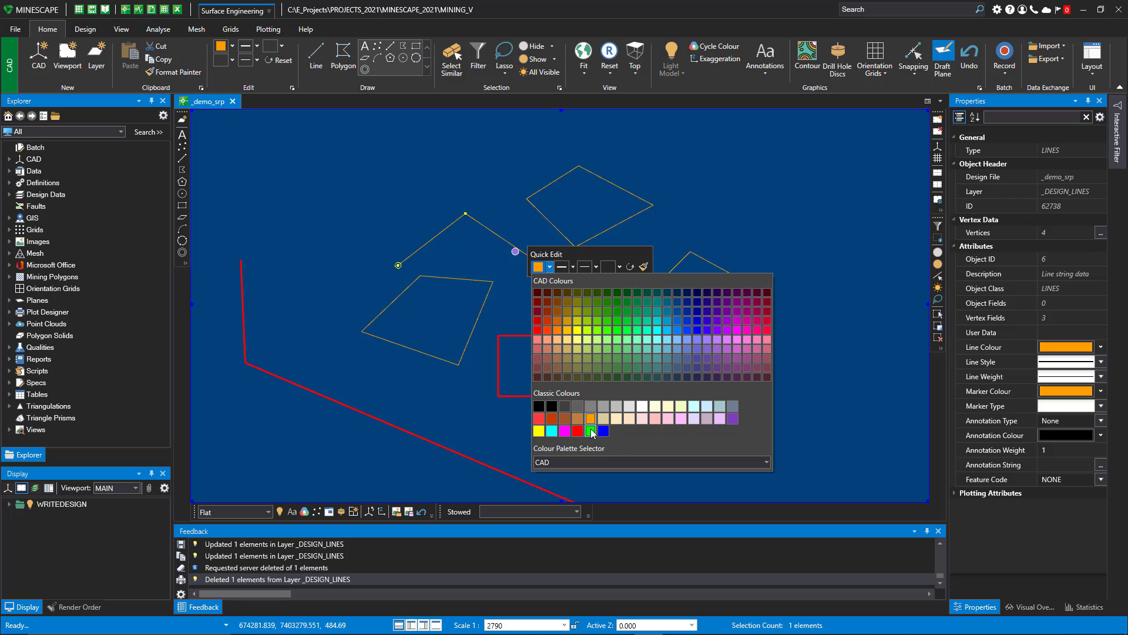
pyautogui.click(590, 431)
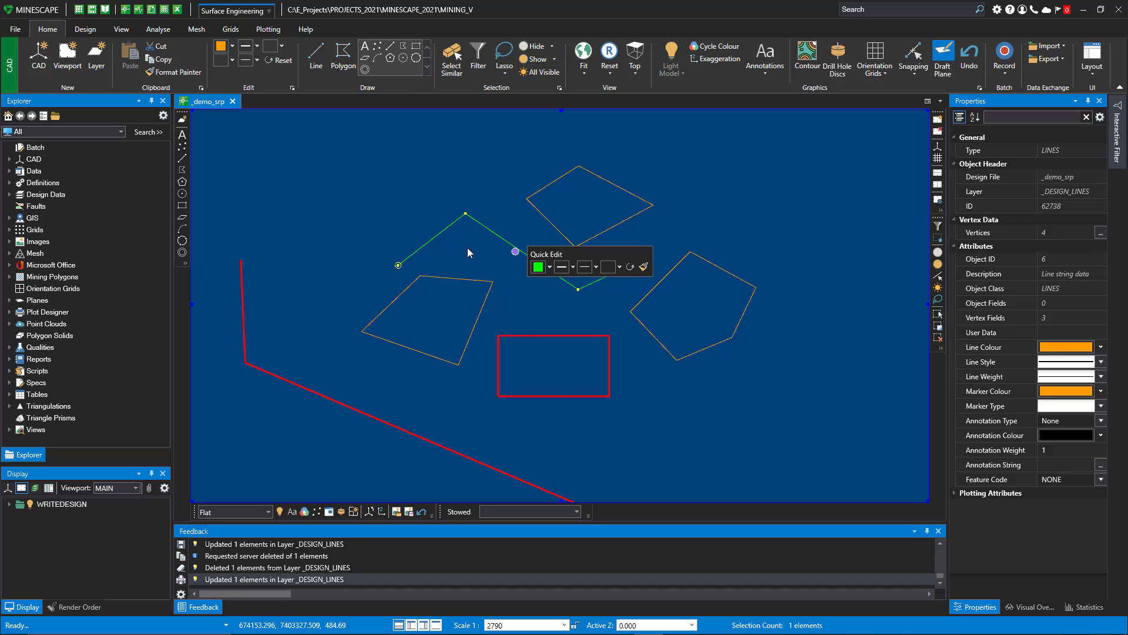
pyautogui.click(475, 252)
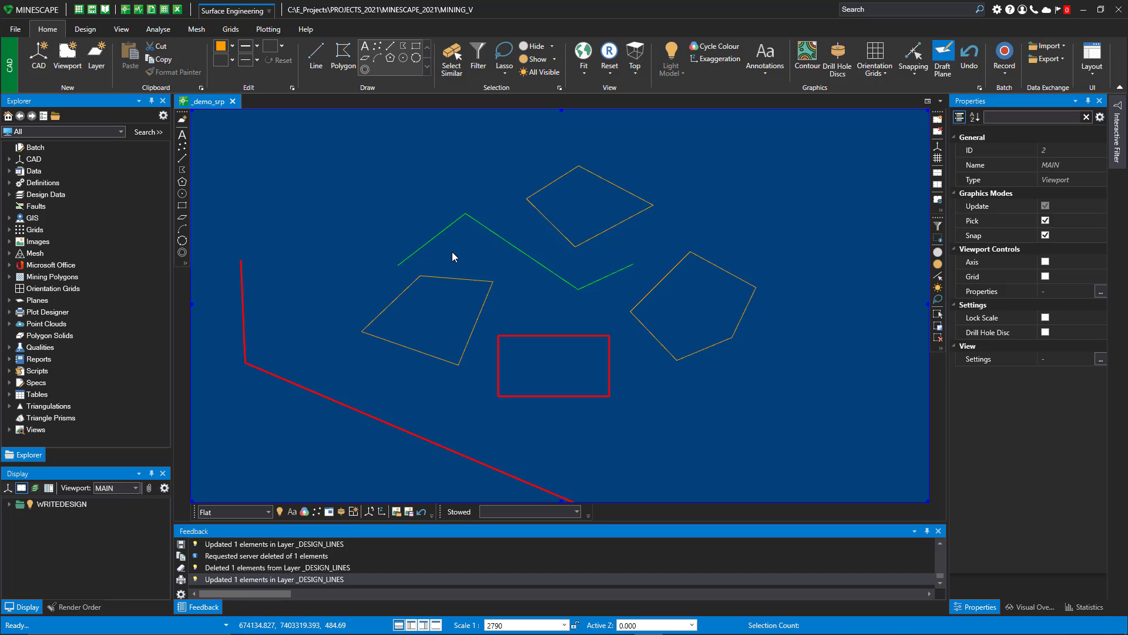
# - Recentre the drawing, check the green line string, and show the Design ribbon tools
pyautogui.moveTo(453, 257); pyautogui.dragTo(452, 241, button='middle')
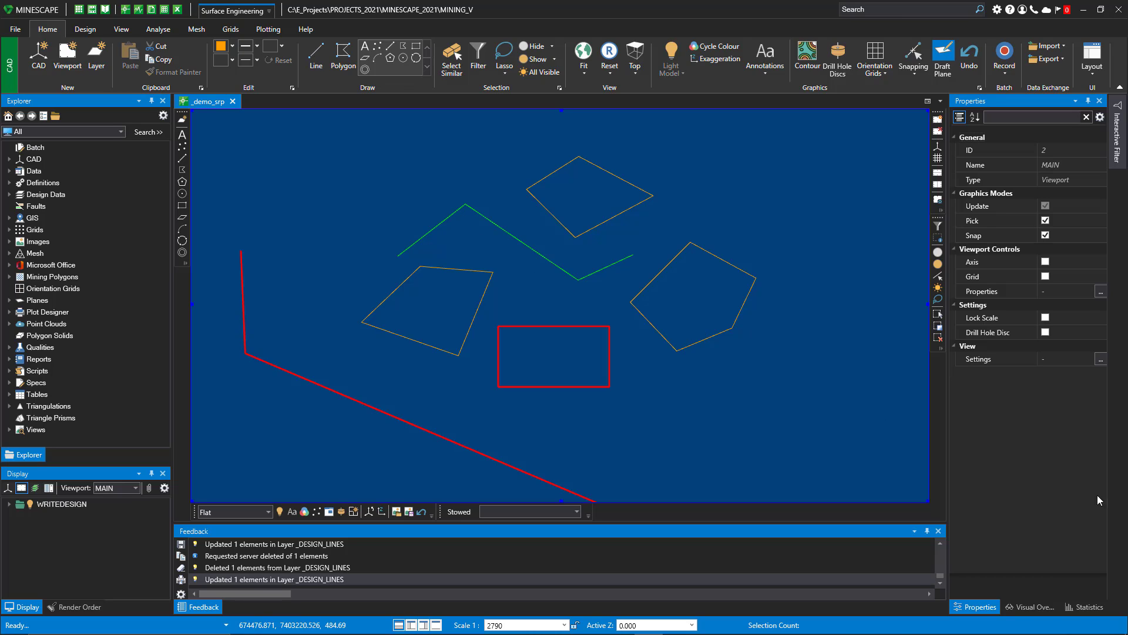
pyautogui.moveTo(566, 215); pyautogui.dragTo(590, 215, button='middle')
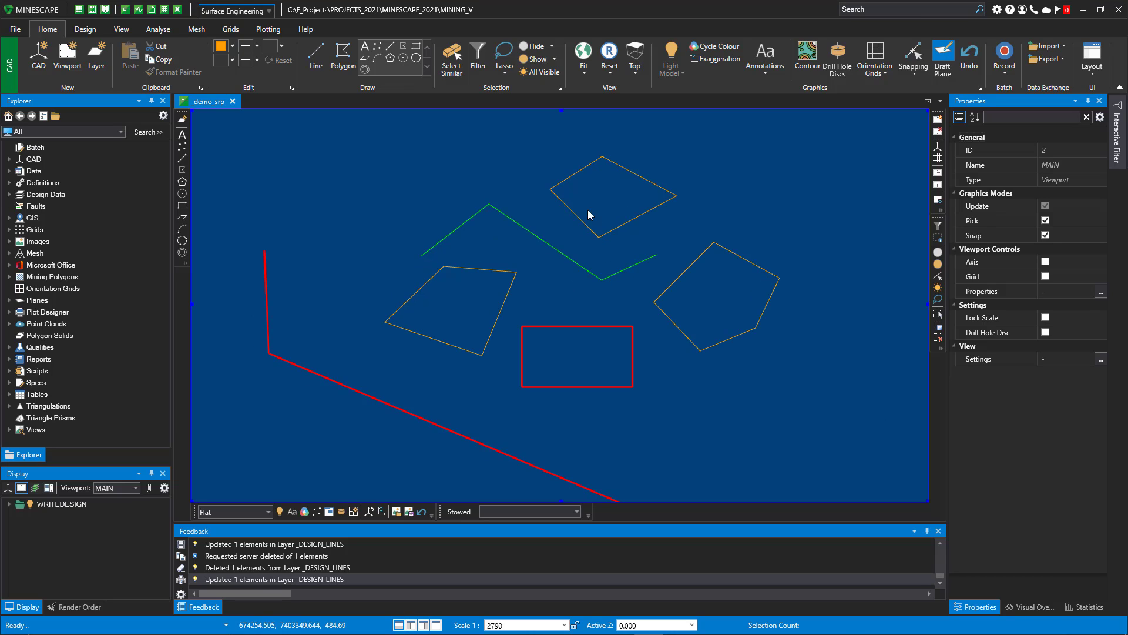
pyautogui.click(460, 227)
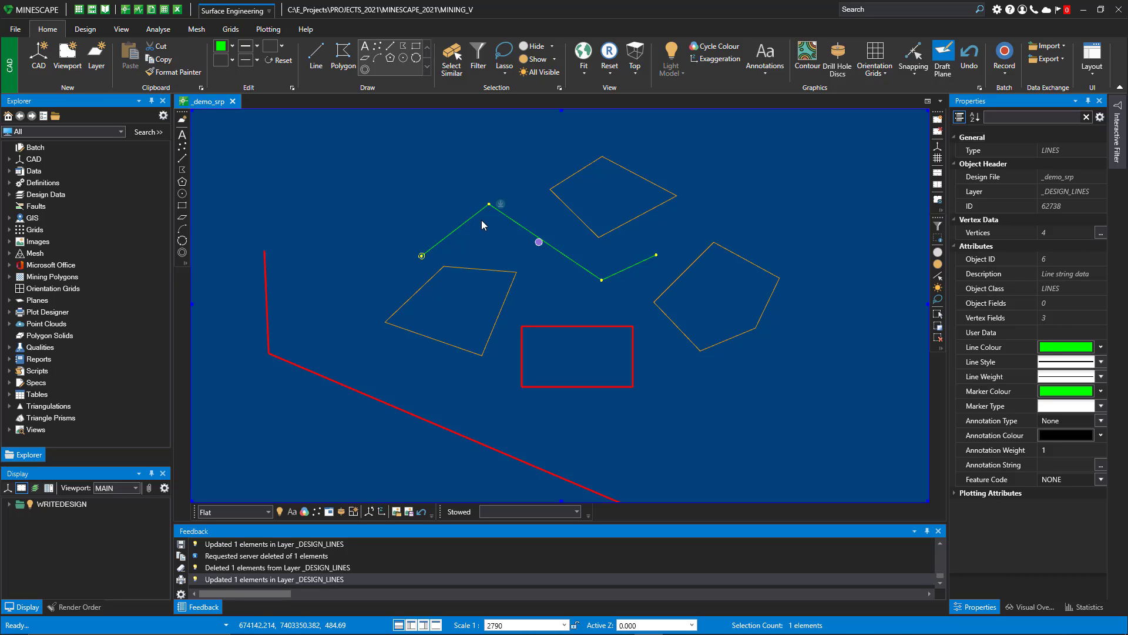
pyautogui.click(417, 164)
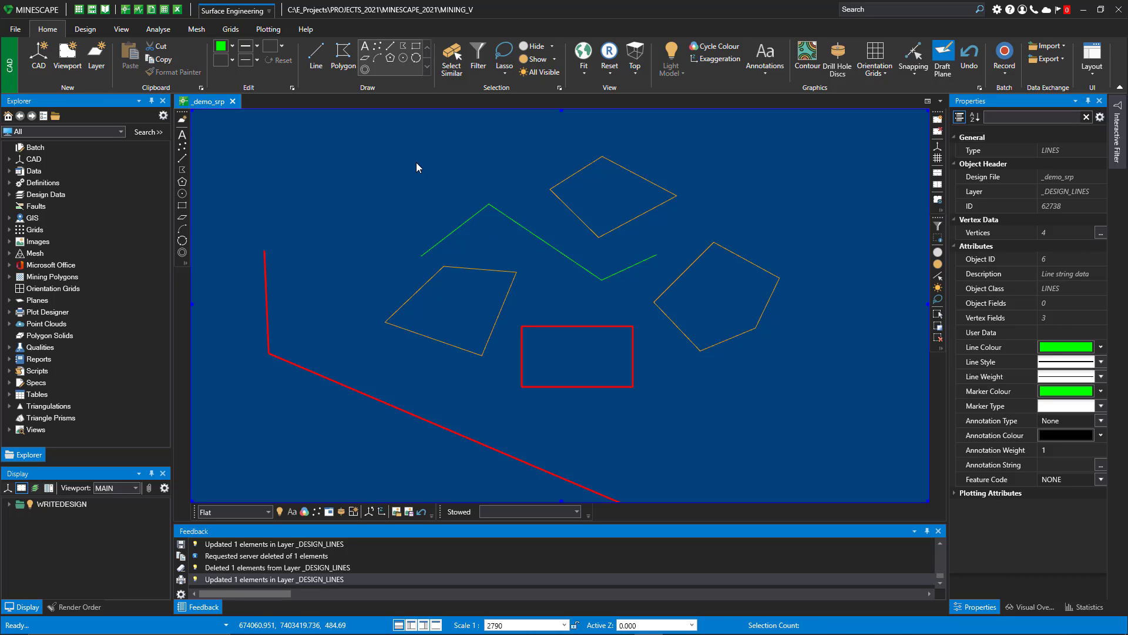
pyautogui.click(86, 31)
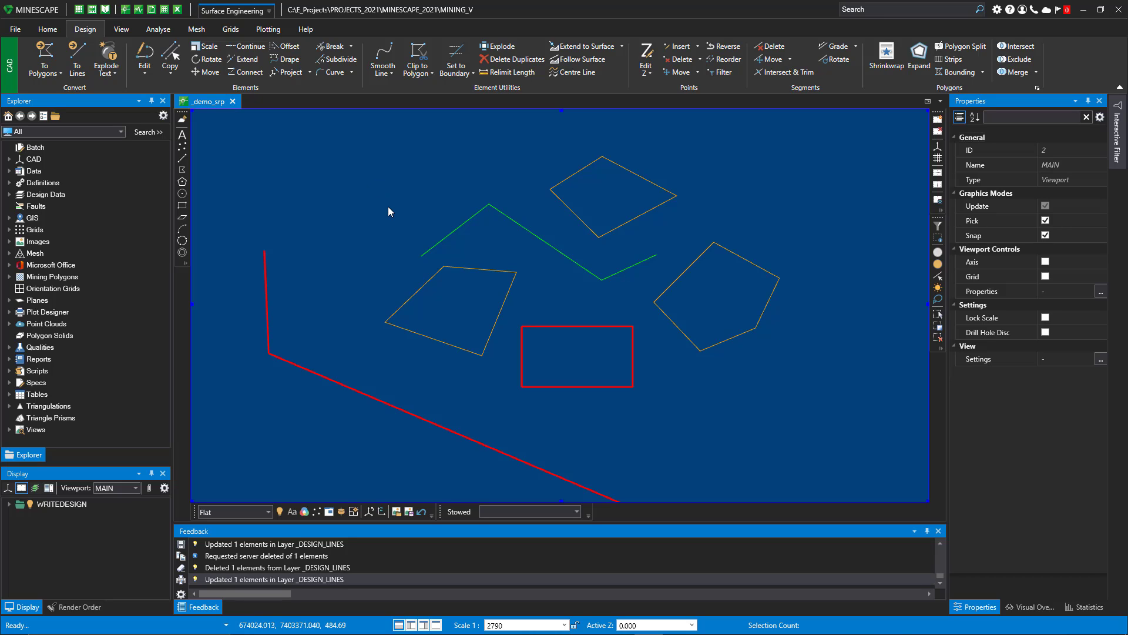
pyautogui.moveTo(389, 207); pyautogui.dragTo(392, 200, button='middle')
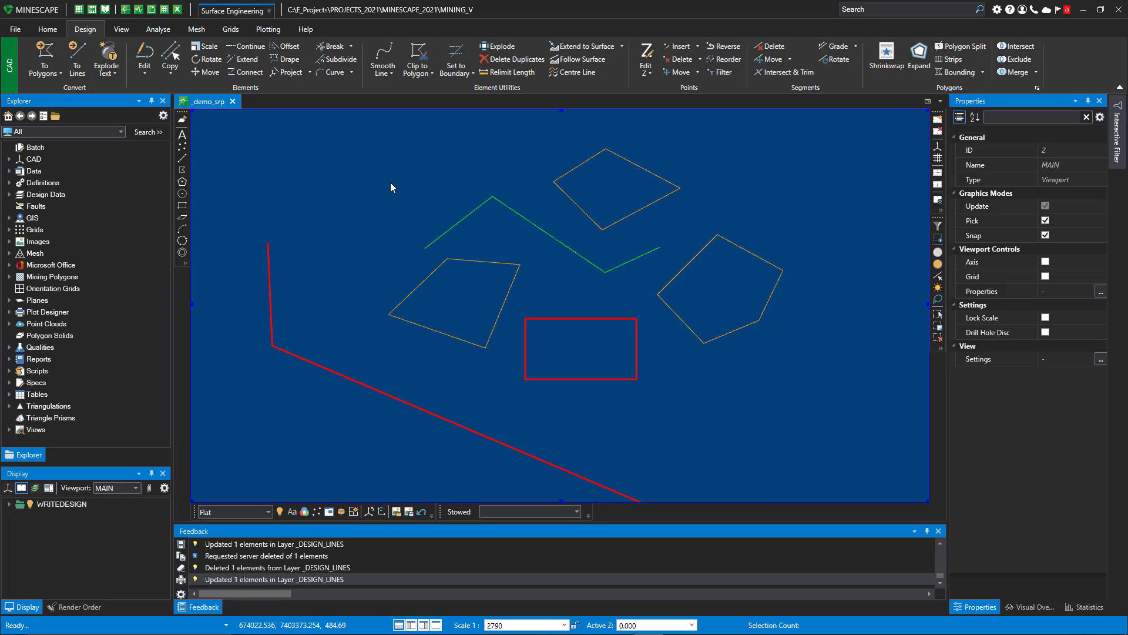